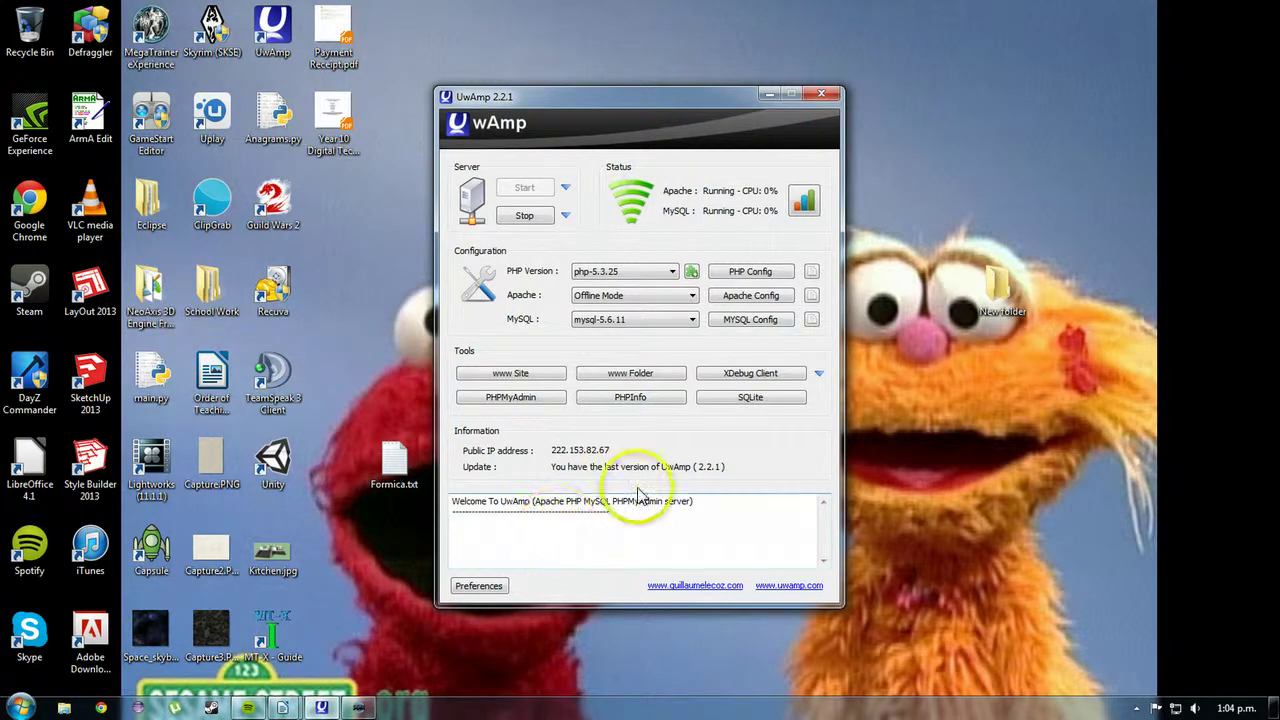
Step: Create a folder named internalpractice in UwAmp's www folder and open it
left_click(510, 397)
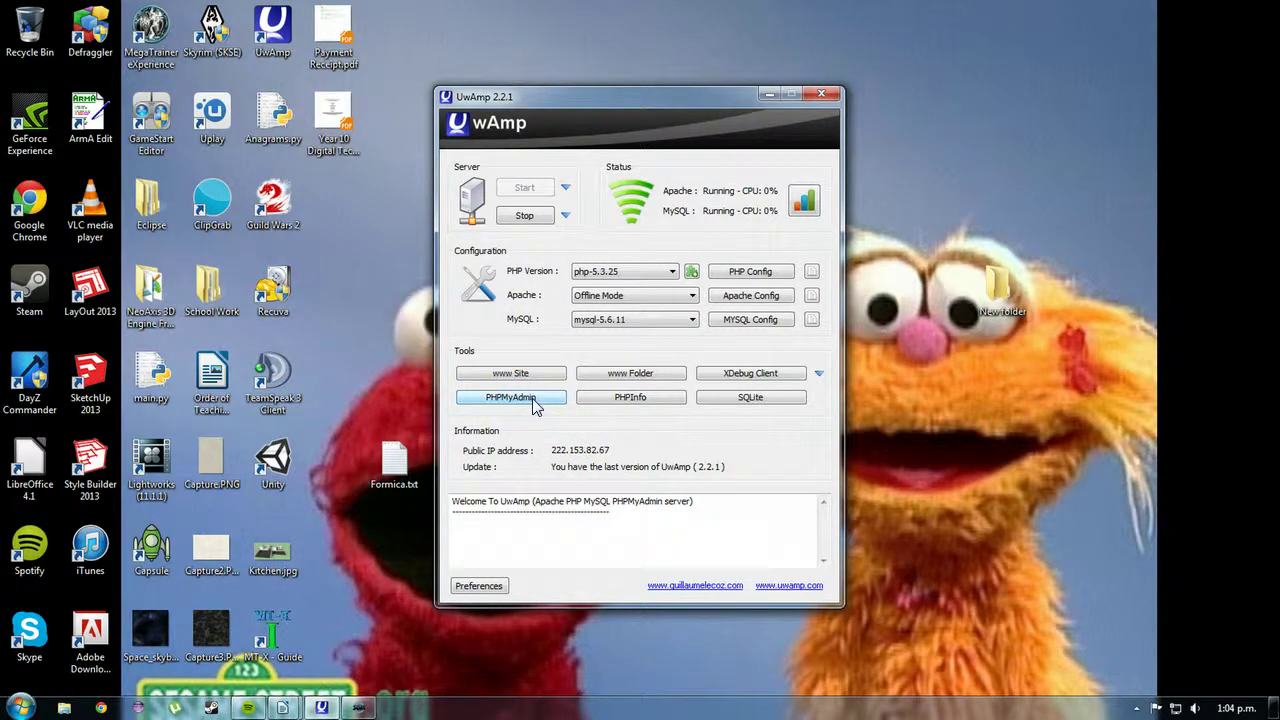
left_click(618, 376)
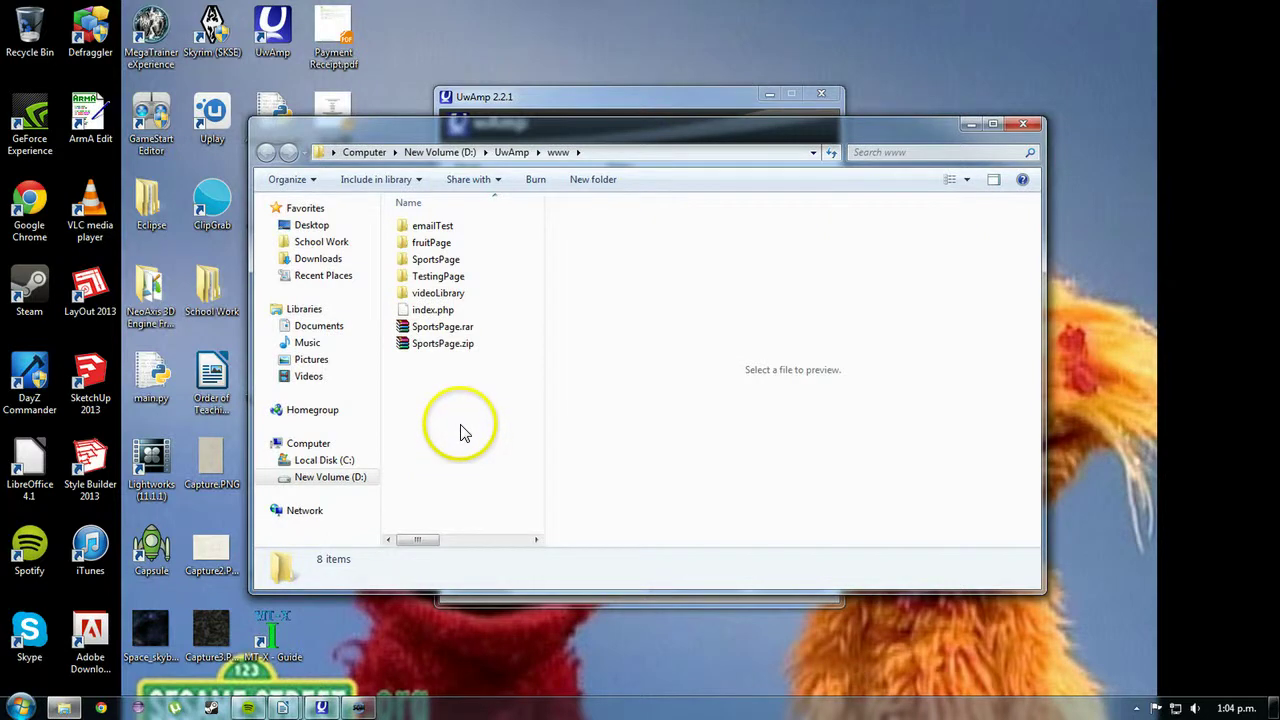
right_click(461, 430)
mouse_move(519, 603)
left_click(727, 367)
type("lPr")
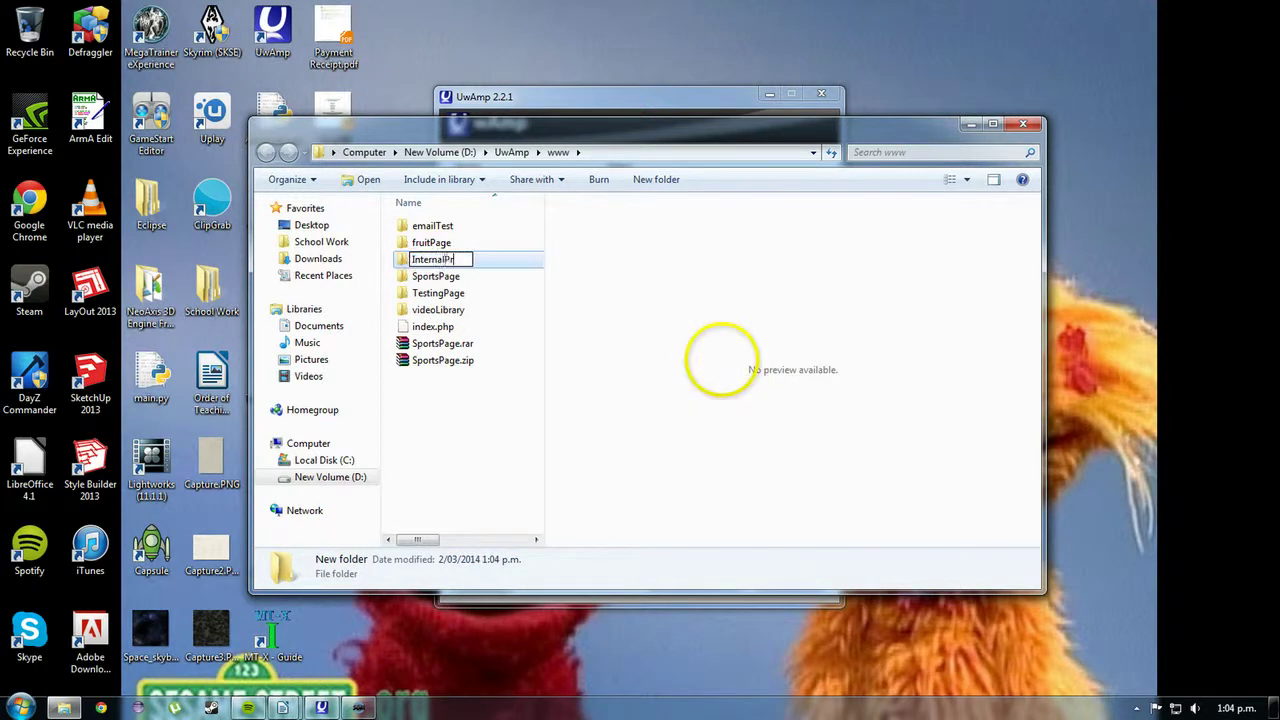
type("nternalPractice")
key("BackSpace")
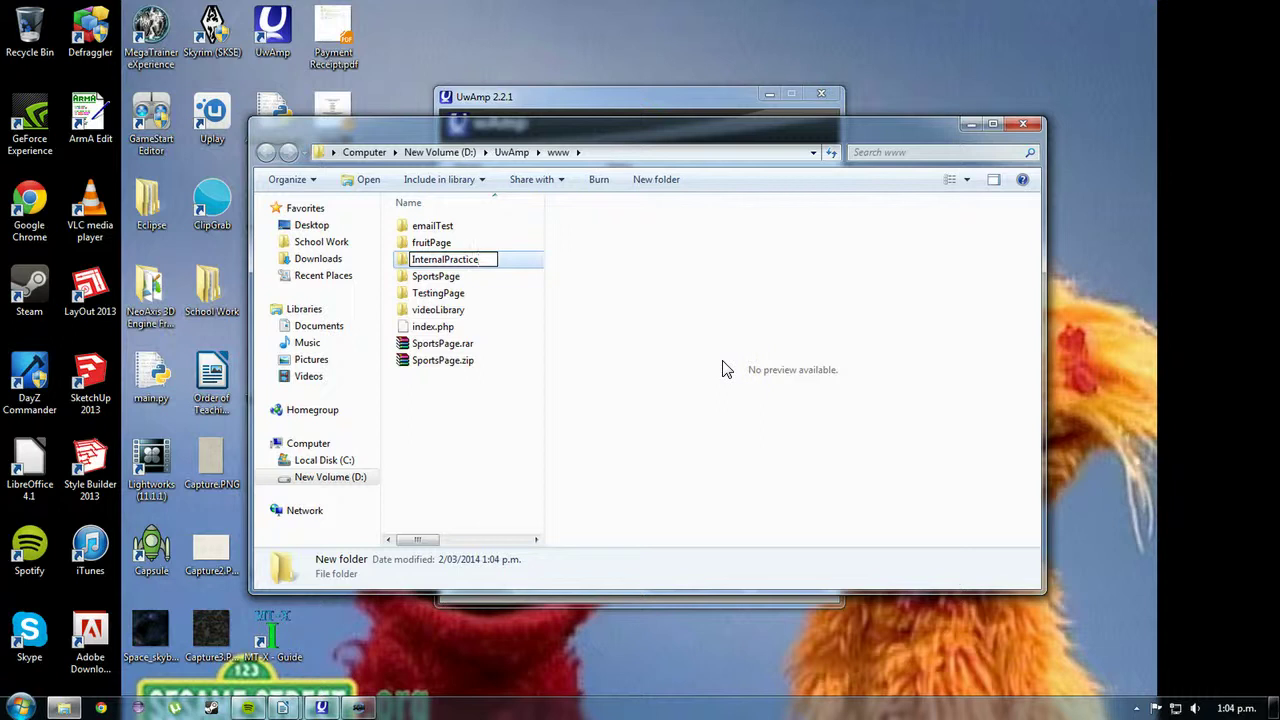
key("ctrl+a")
type("int")
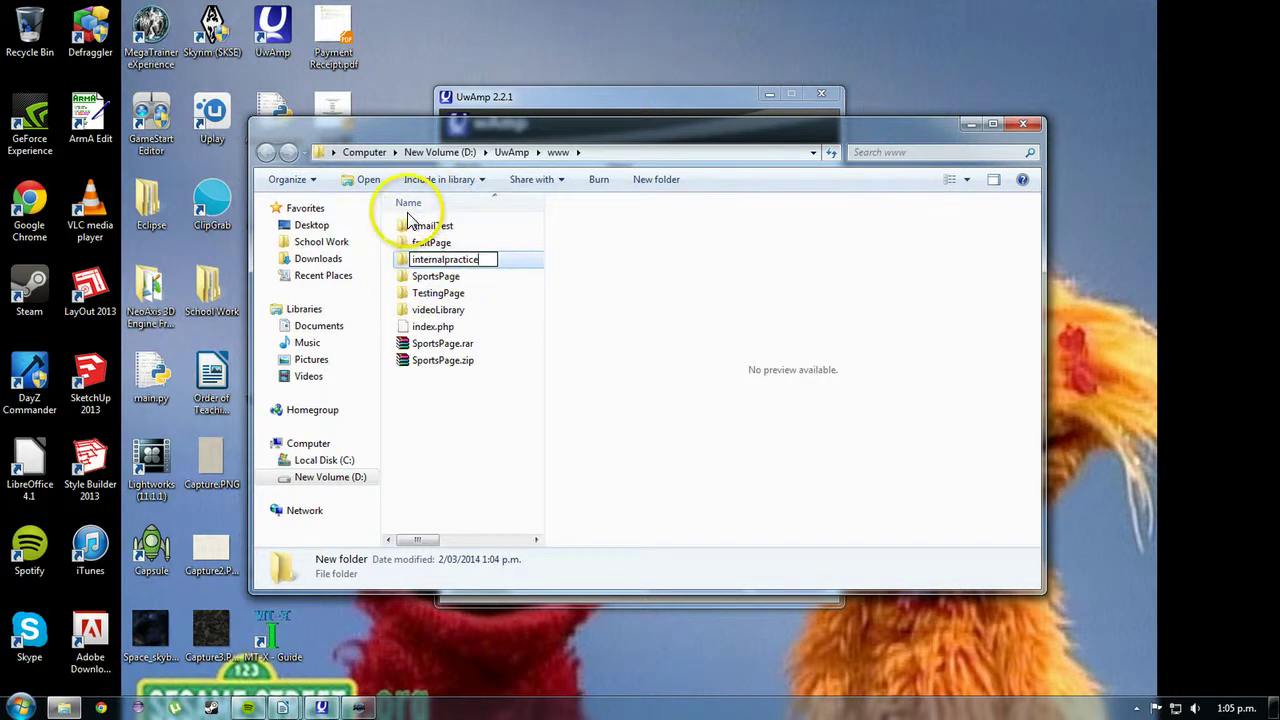
left_click(466, 414)
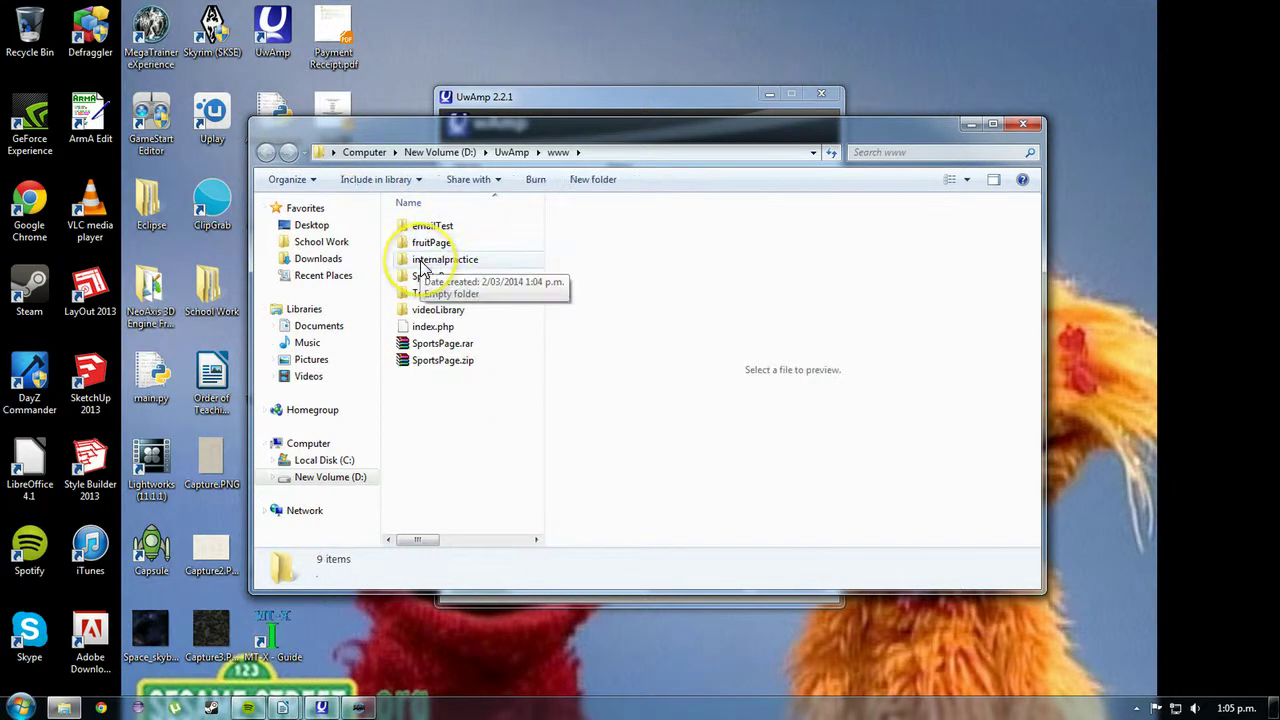
double_click(424, 268)
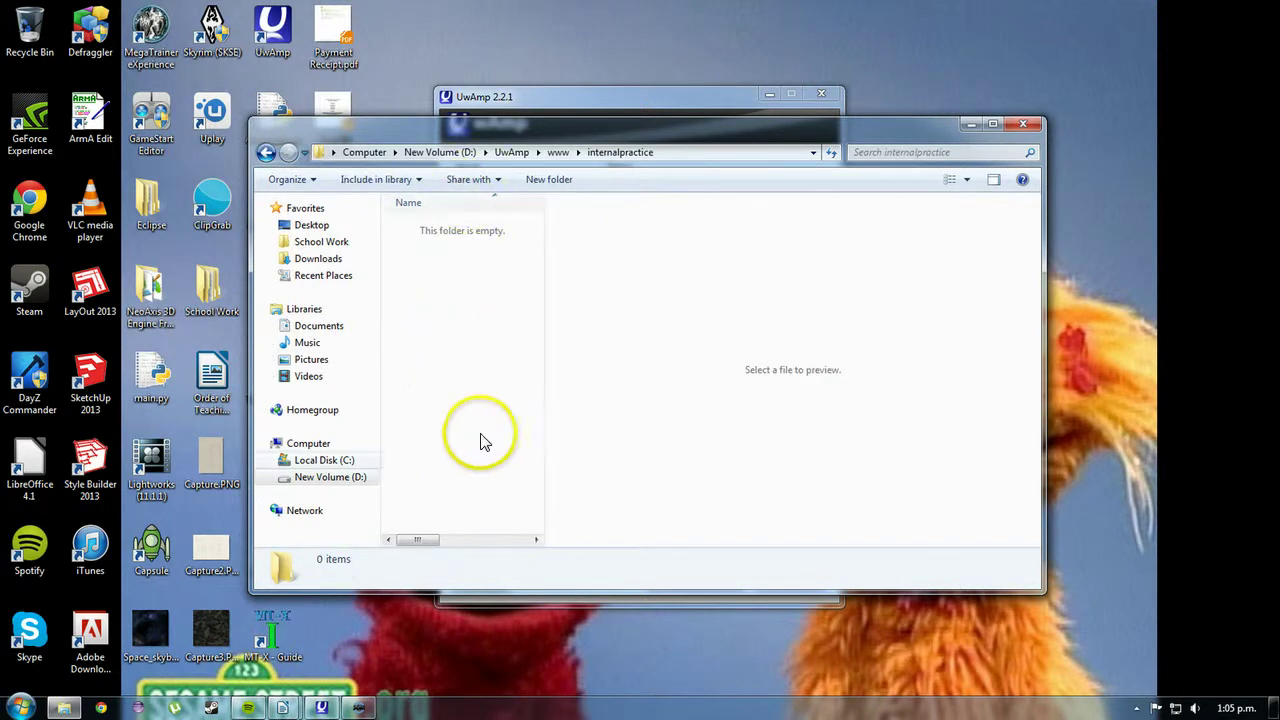
Step: Open phpMyAdmin from UwAmp and maximize its browser window
left_click(598, 97)
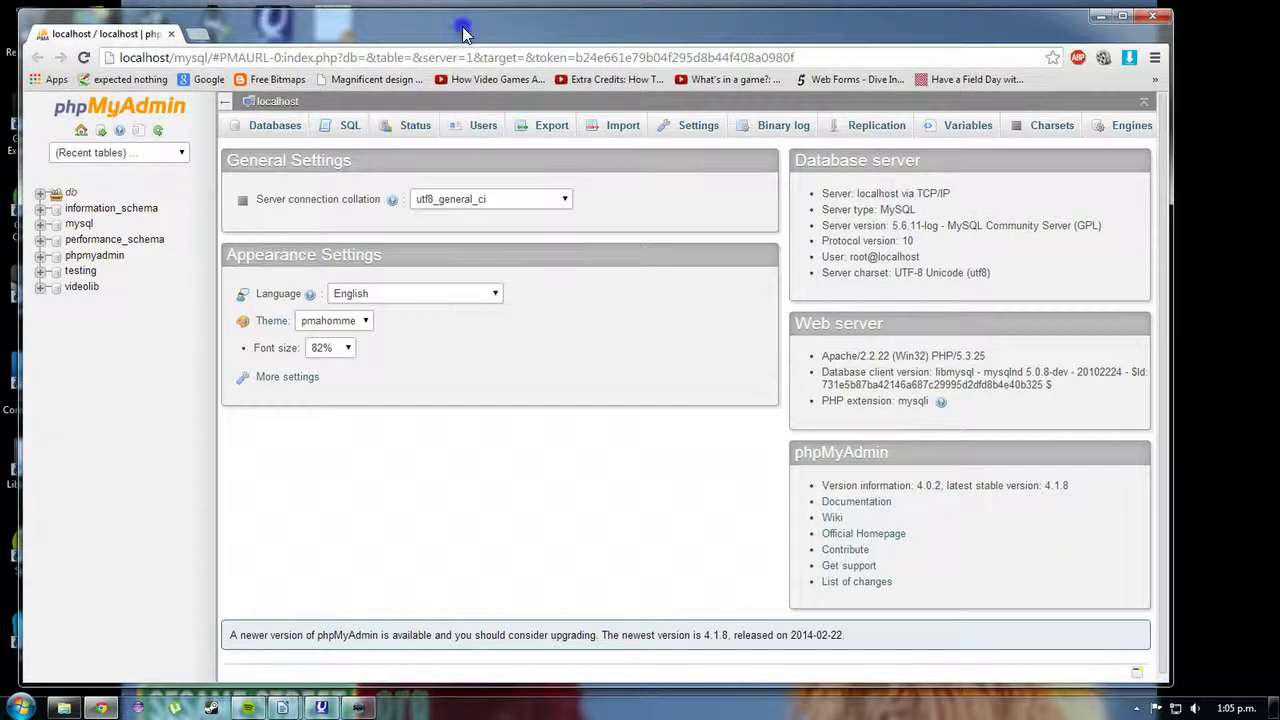
double_click(463, 35)
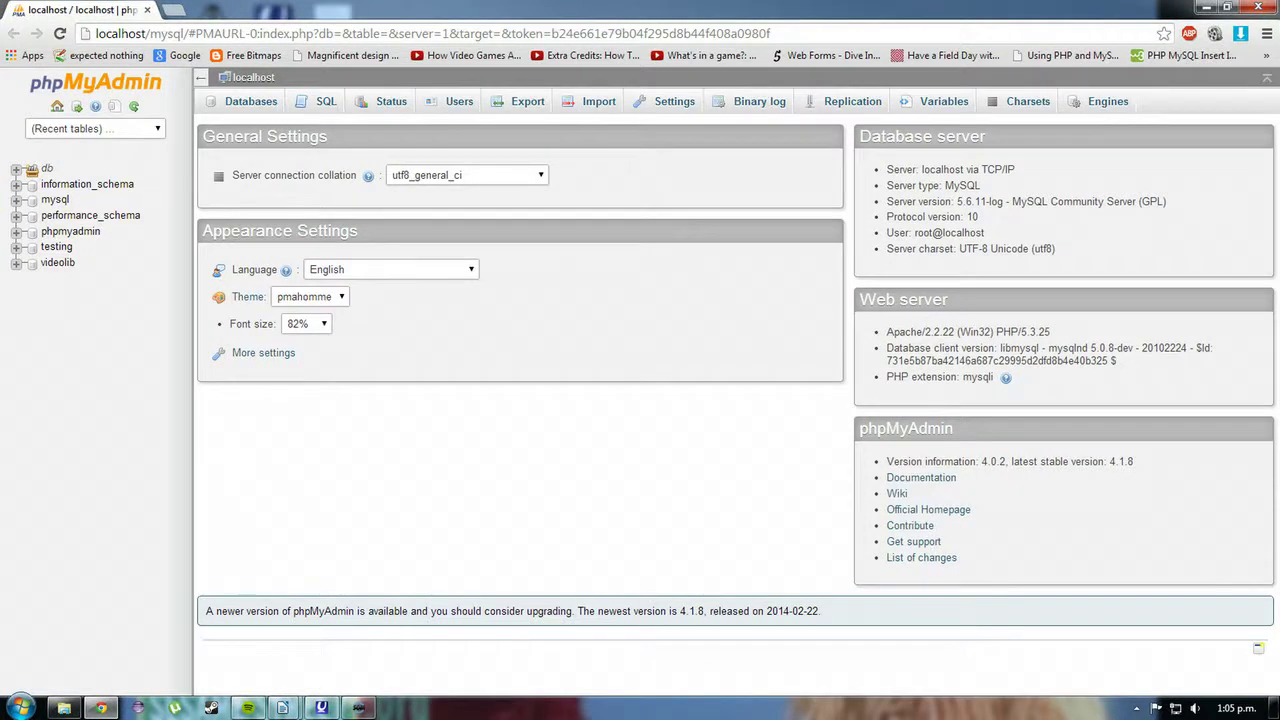
Step: Switch to the LibreOffice Writer document and examine the Data Dictionary table, starting with the Name field's length and description
key("alt+Tab")
left_click_drag(700, 14, 710, 20)
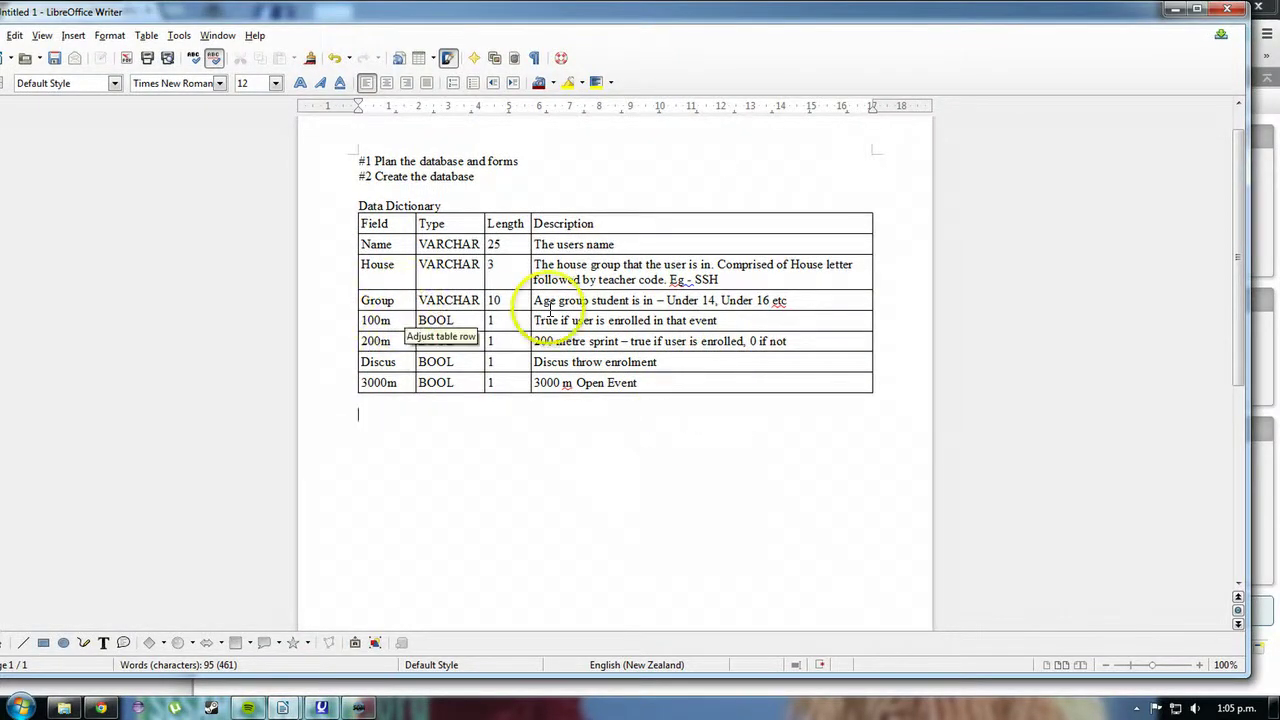
scroll(548, 310, "up", 1, "ctrl")
scroll(548, 310, "up", 4)
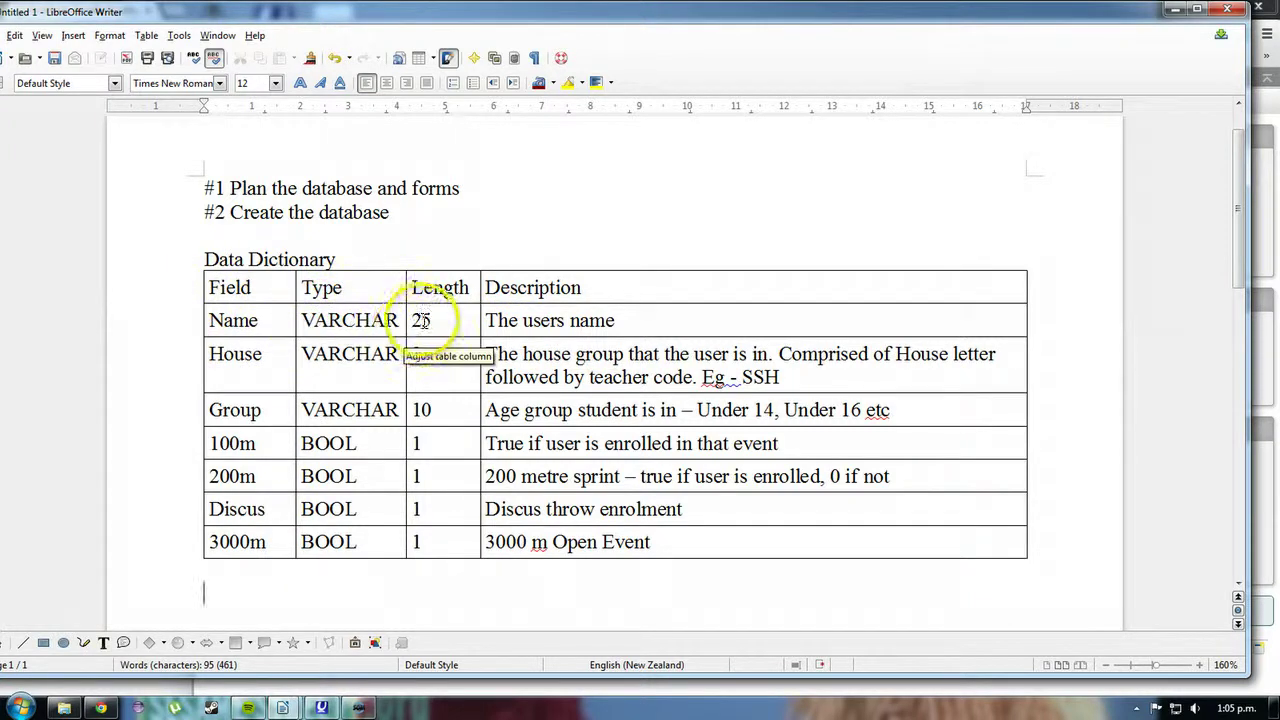
left_click_drag(486, 320, 614, 318)
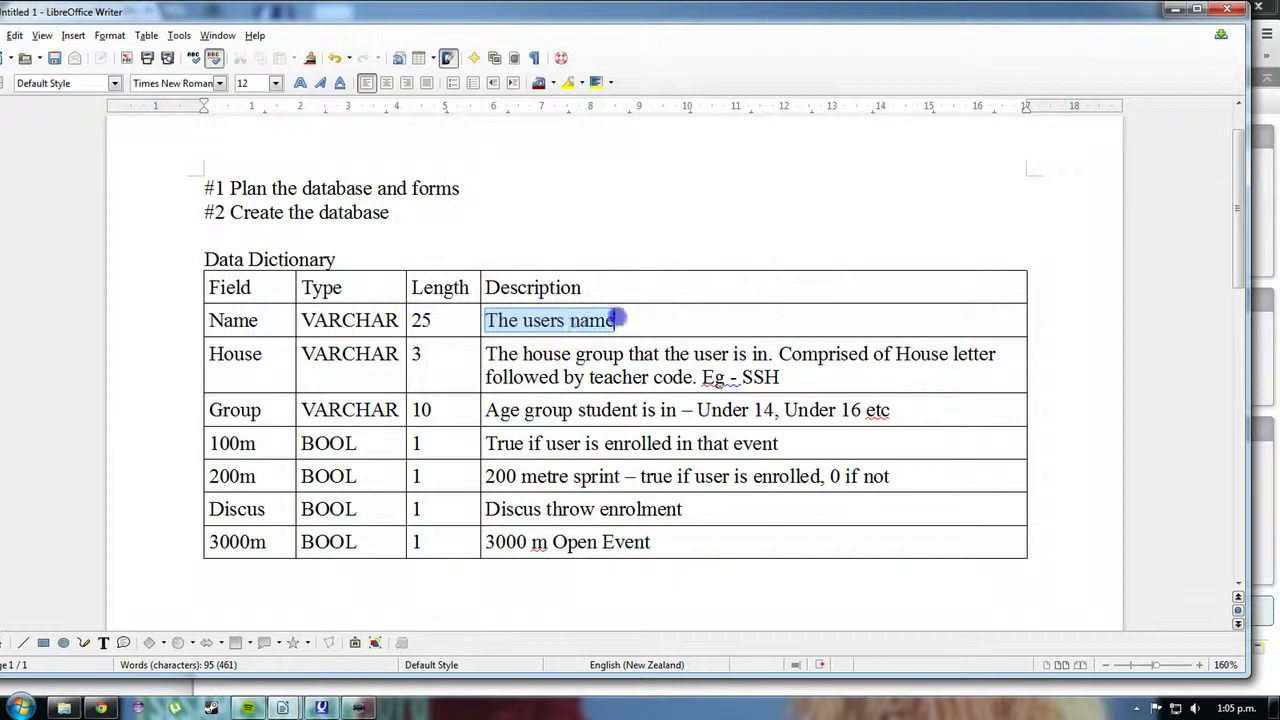
left_click(617, 318)
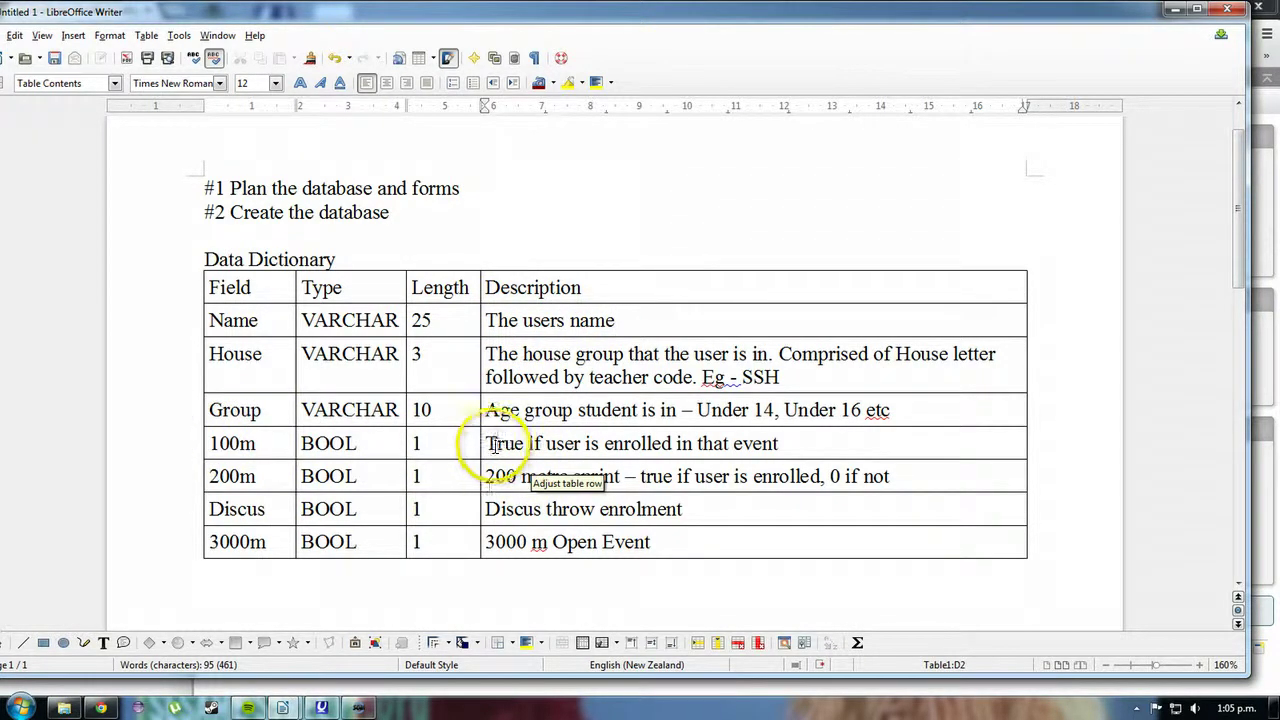
left_click(491, 541)
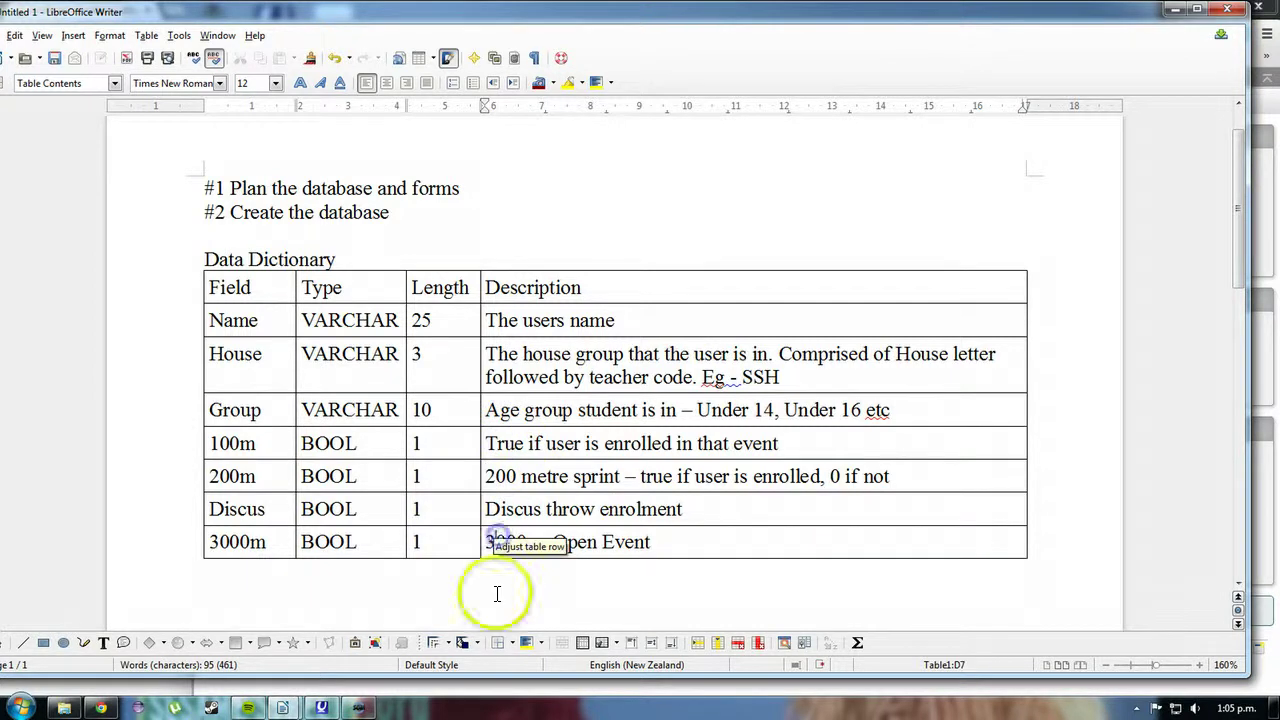
left_click(502, 443)
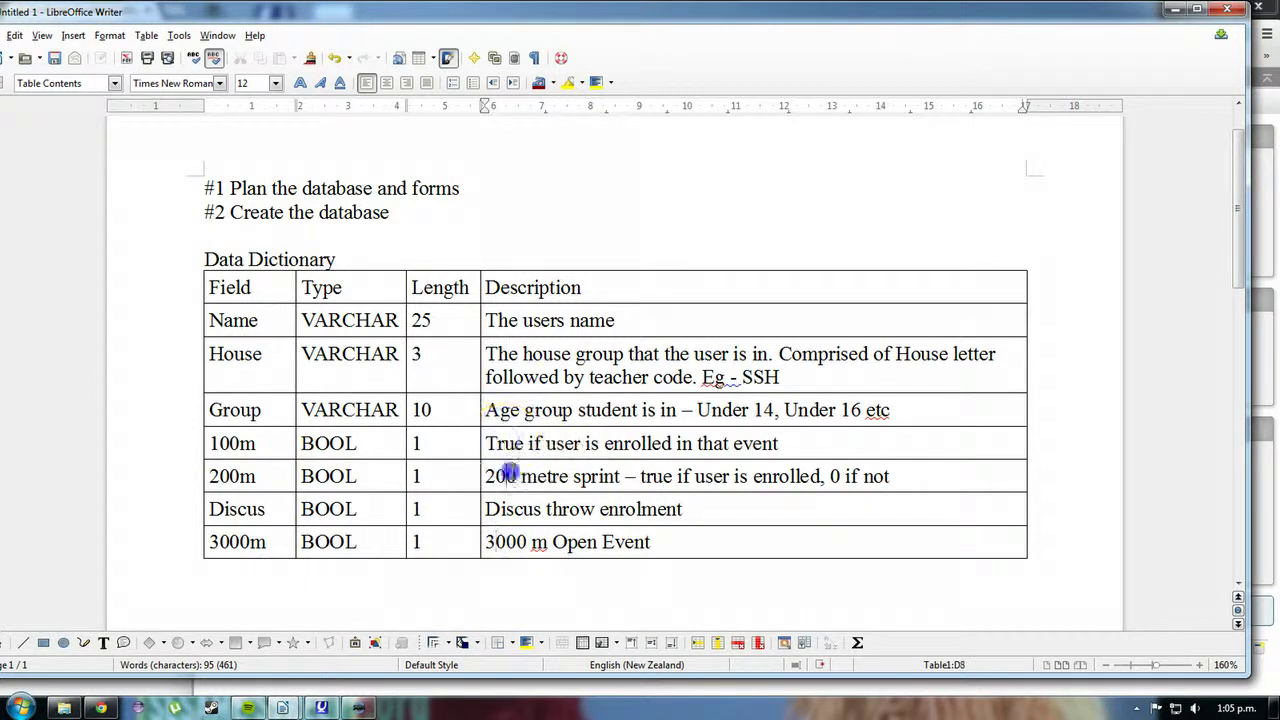
Step: Review the type, length and description of the House and Group fields in the Data Dictionary
left_click_drag(209, 354, 256, 354)
left_click(329, 354)
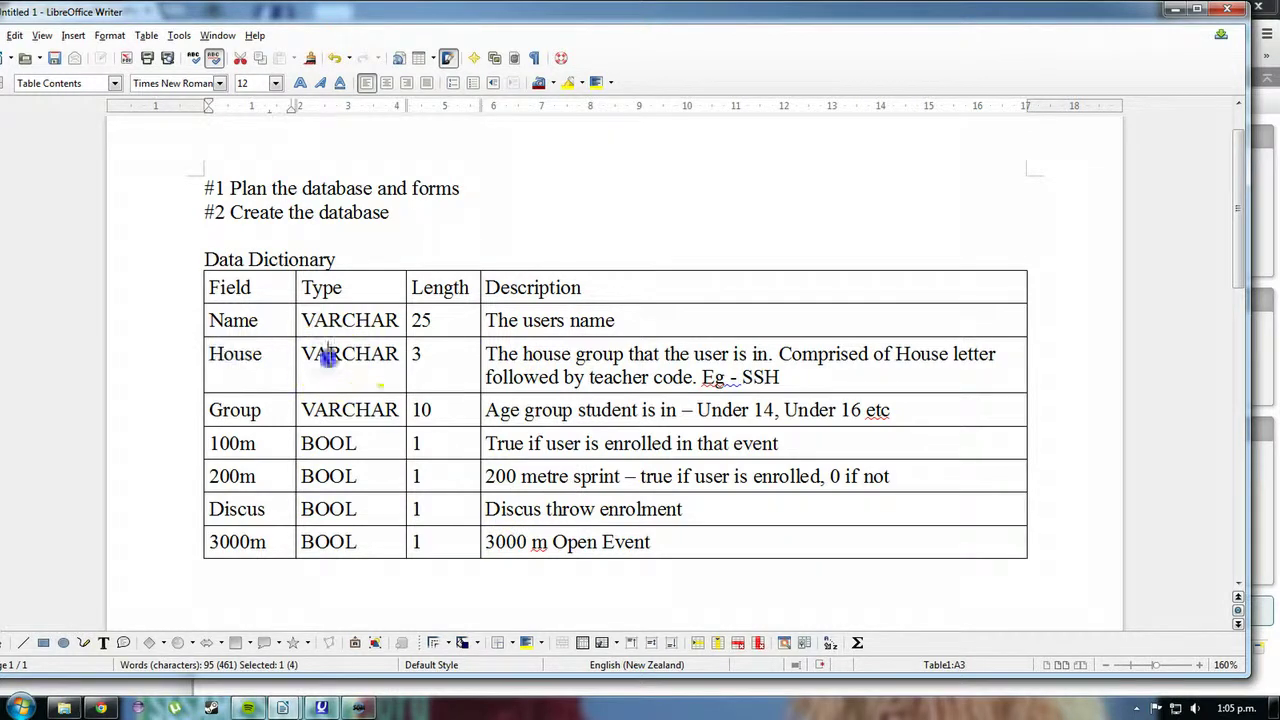
left_click(410, 352)
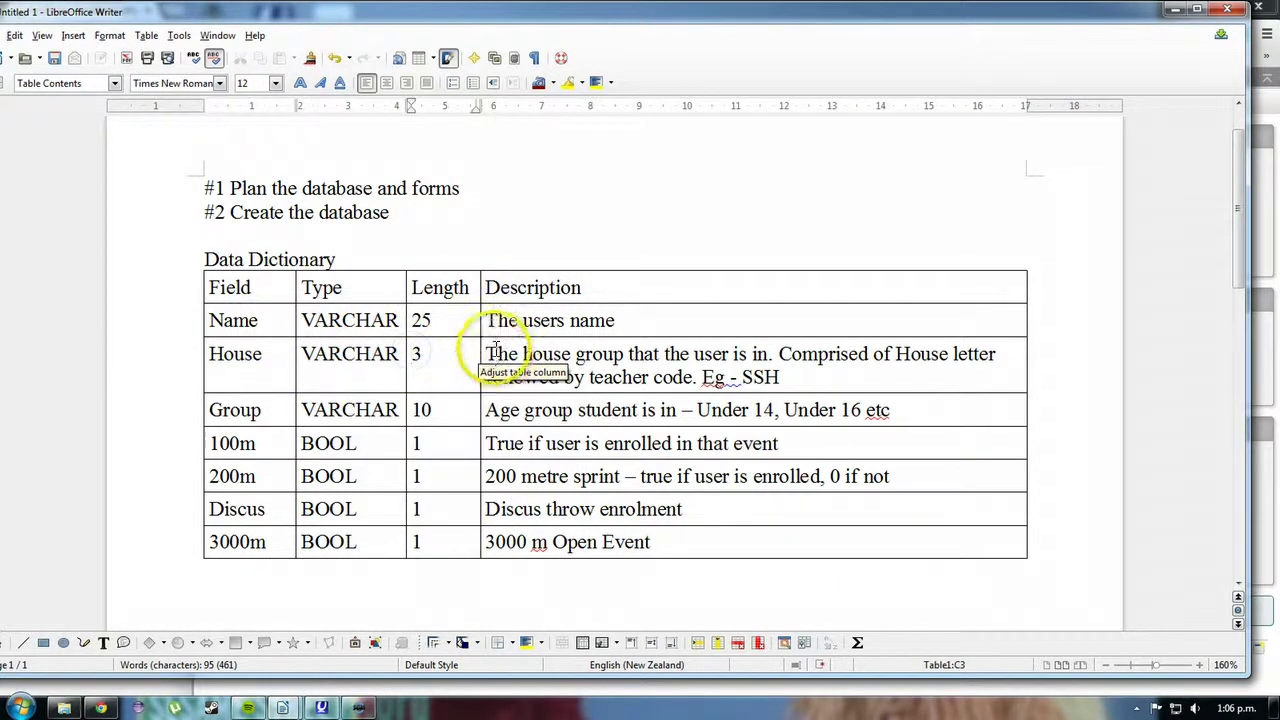
left_click_drag(490, 352, 811, 369)
left_click(811, 370)
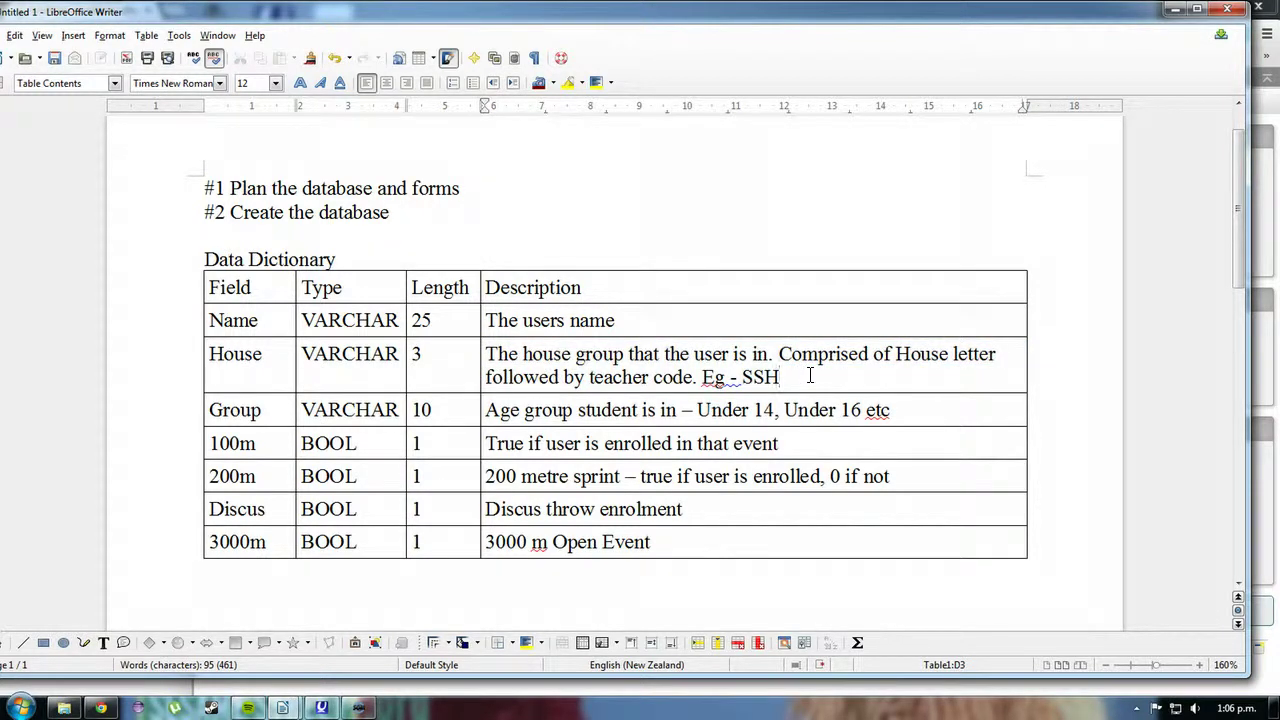
left_click(783, 377)
left_click(222, 409)
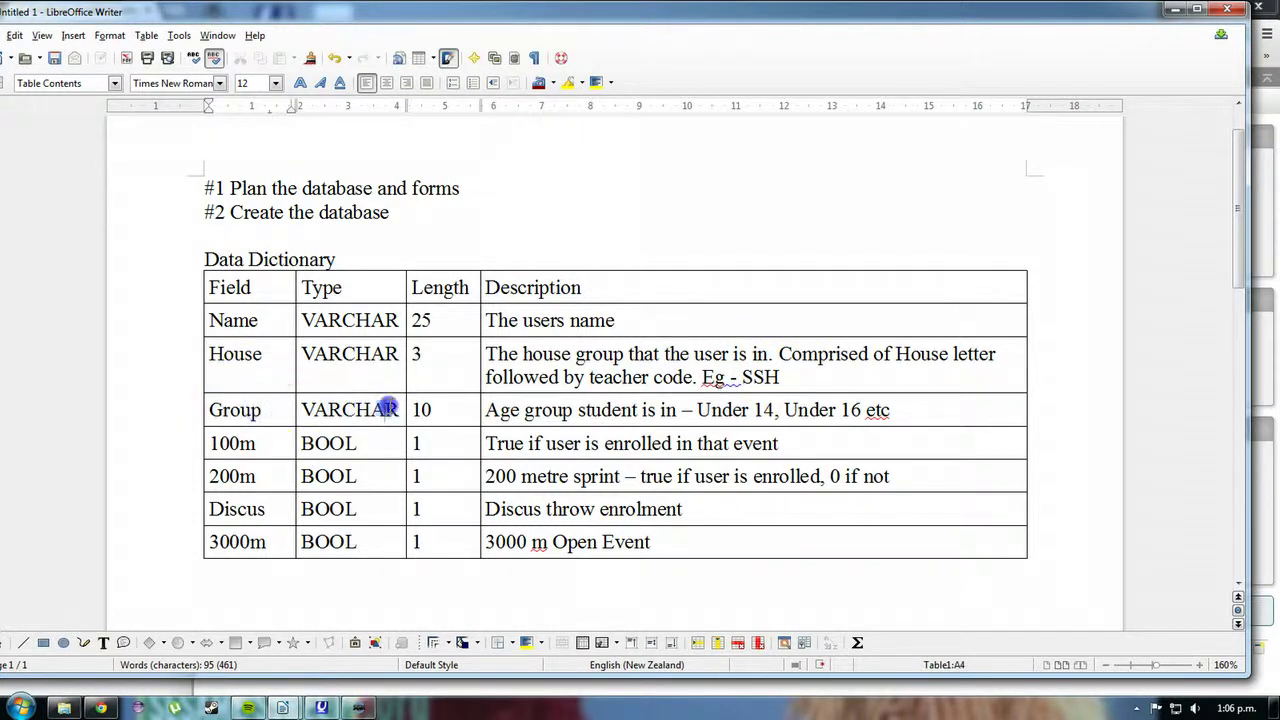
left_click(450, 409)
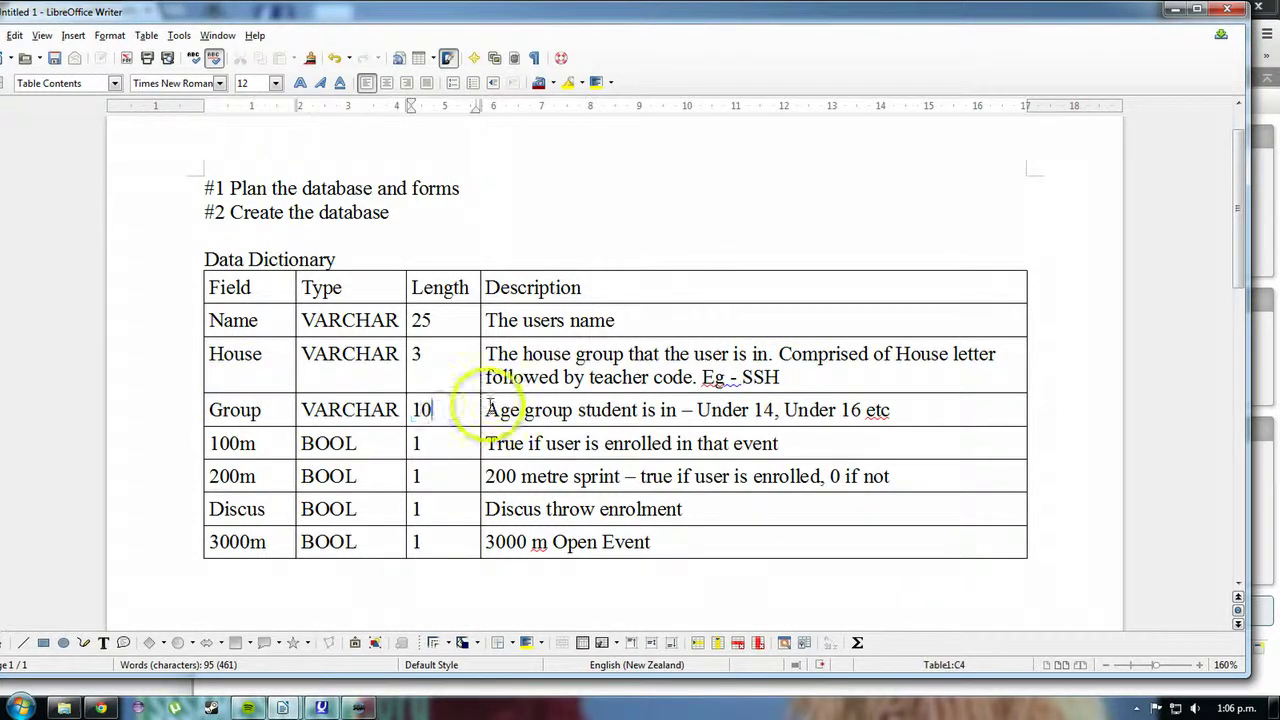
left_click_drag(486, 409, 660, 409)
left_click(697, 409)
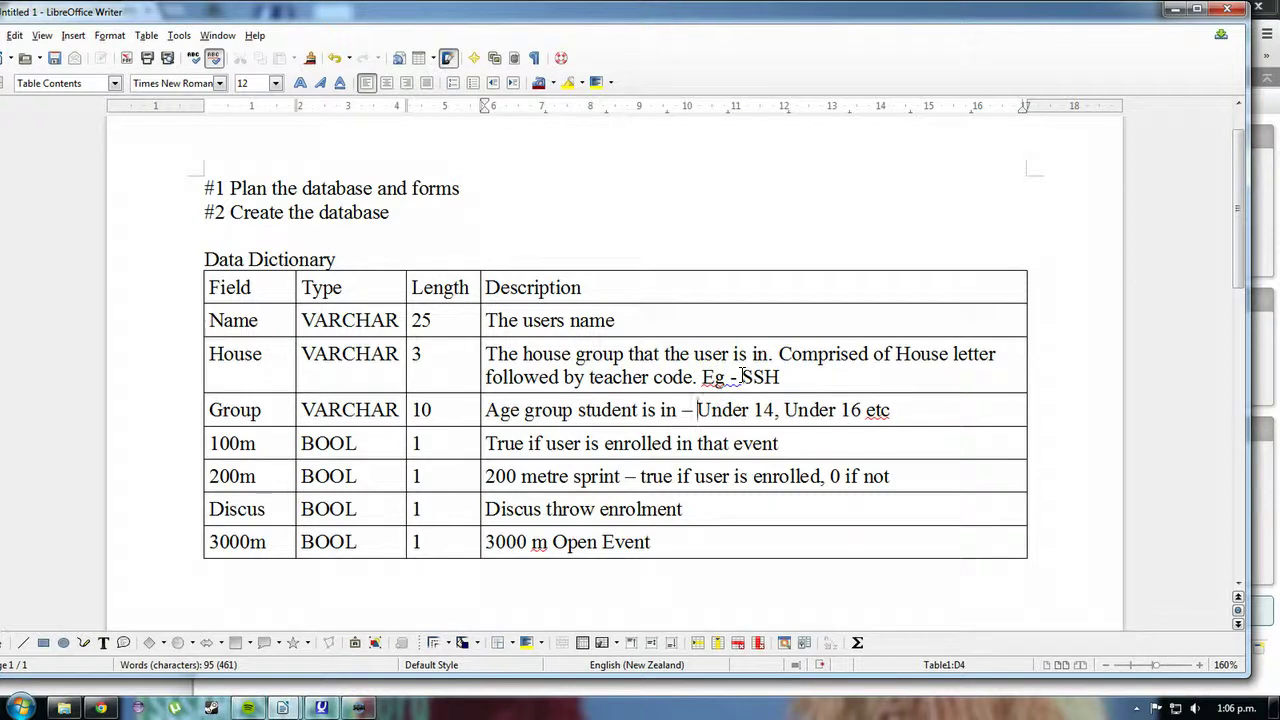
Step: Examine the 100m field's type, length and description in the Data Dictionary
left_click_drag(299, 443, 356, 445)
left_click(334, 471)
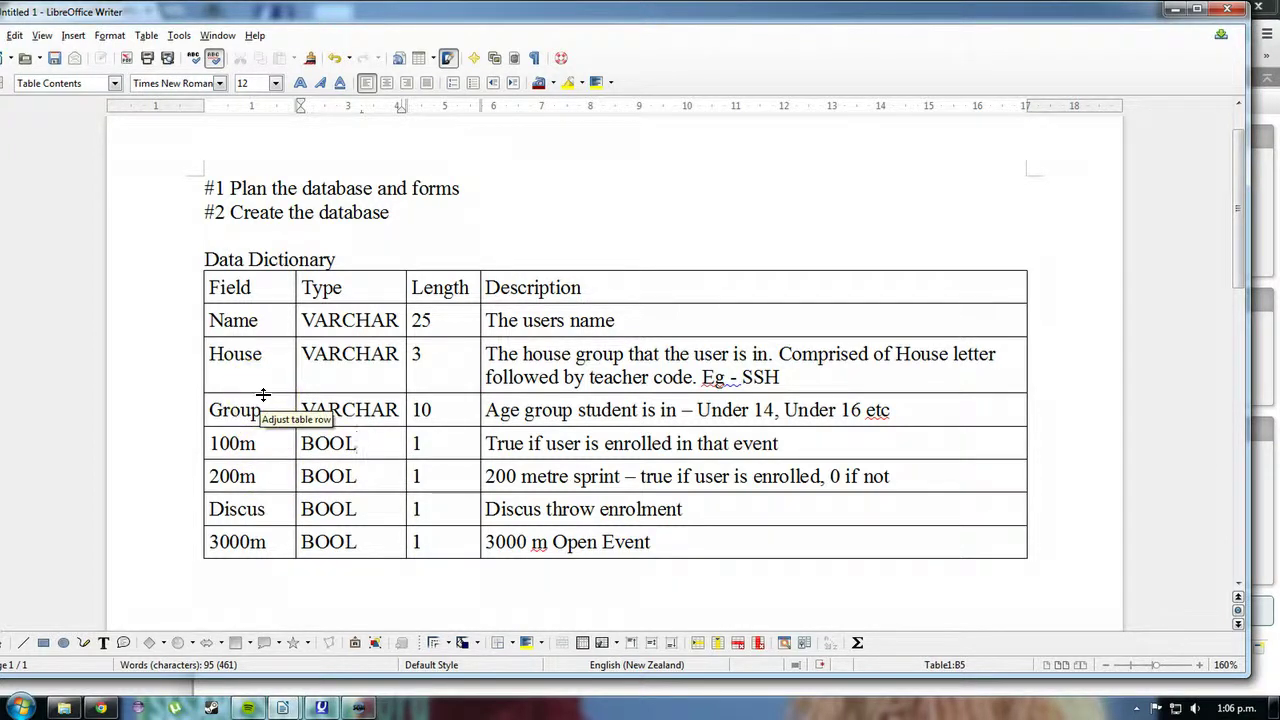
left_click_drag(210, 443, 253, 441)
left_click(258, 443)
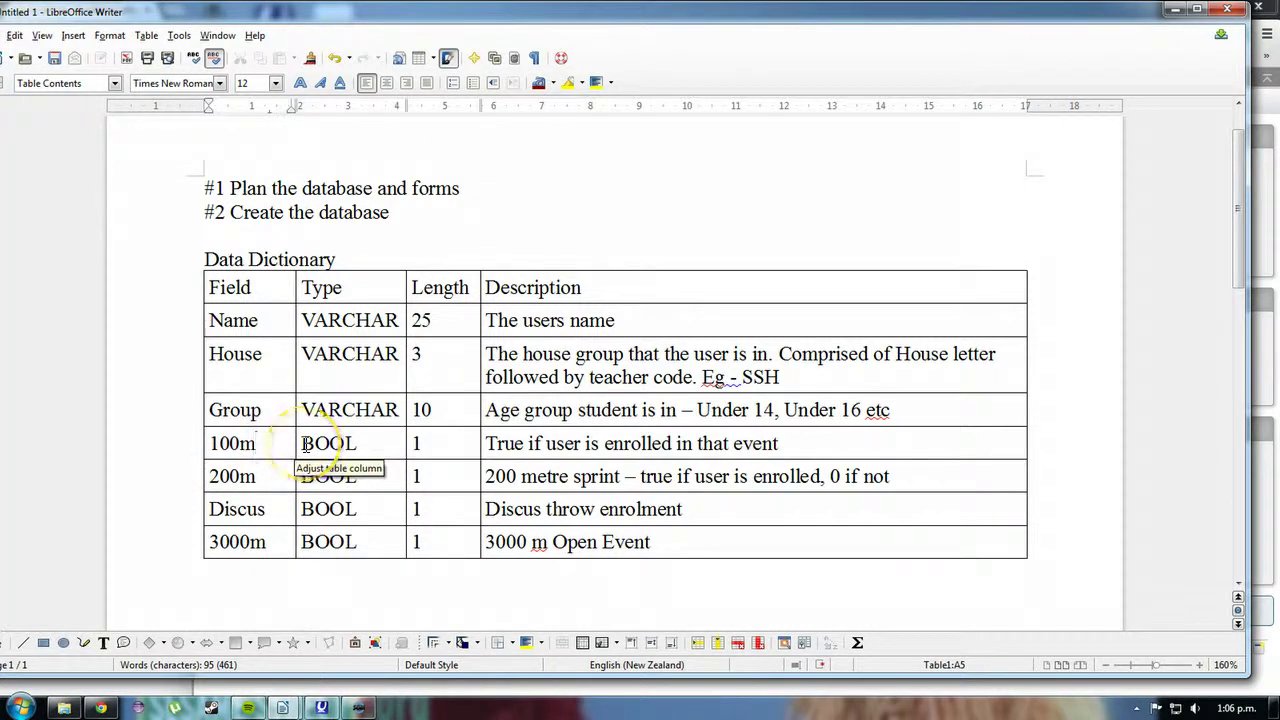
left_click_drag(304, 443, 356, 442)
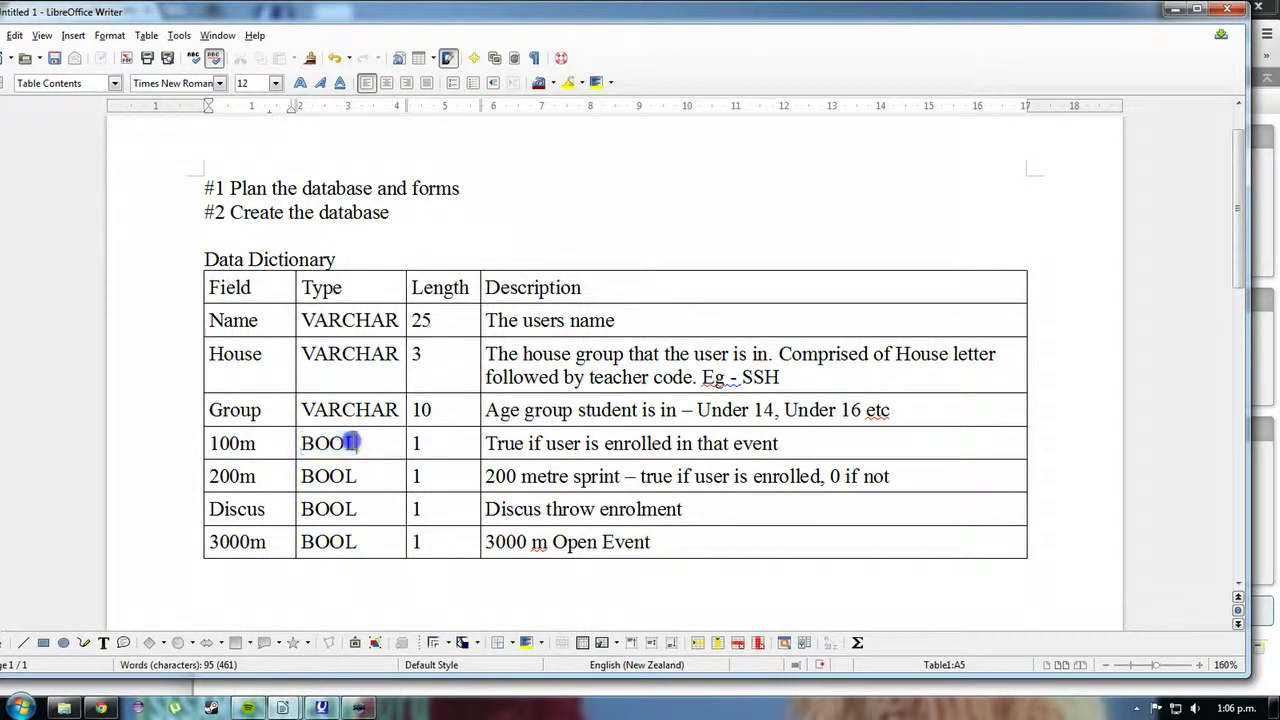
left_click(420, 442)
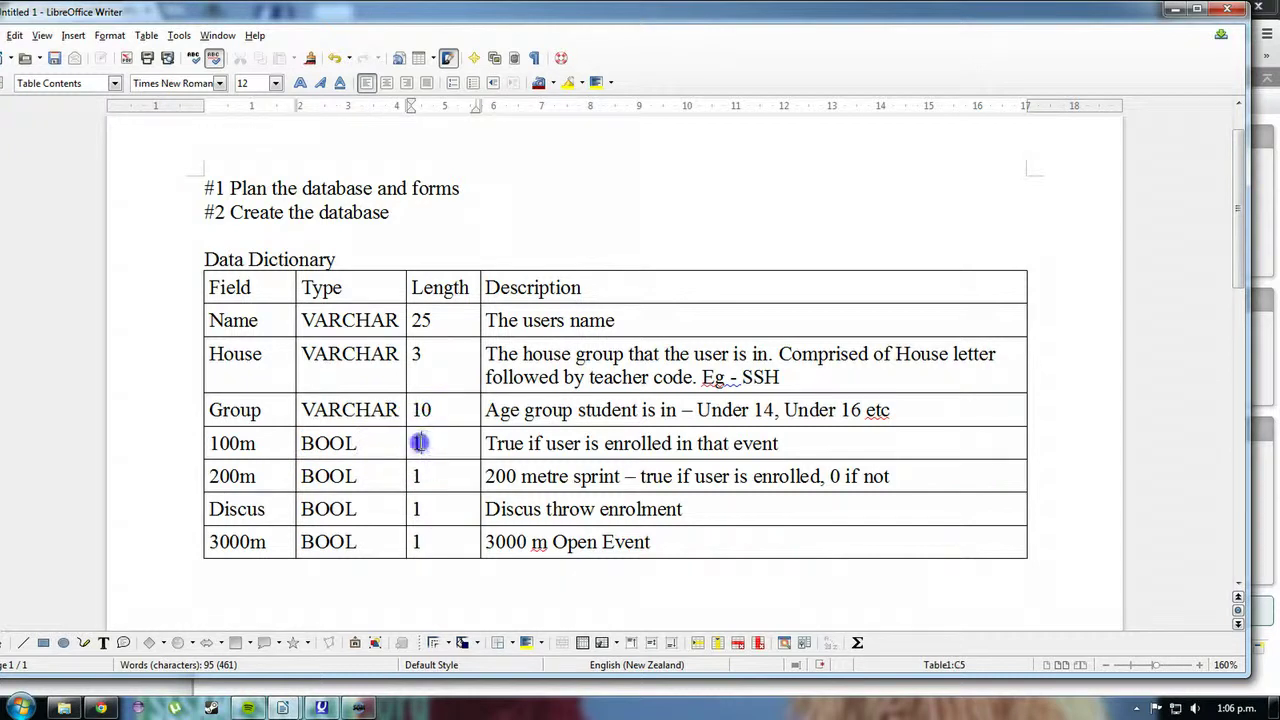
double_click(417, 444)
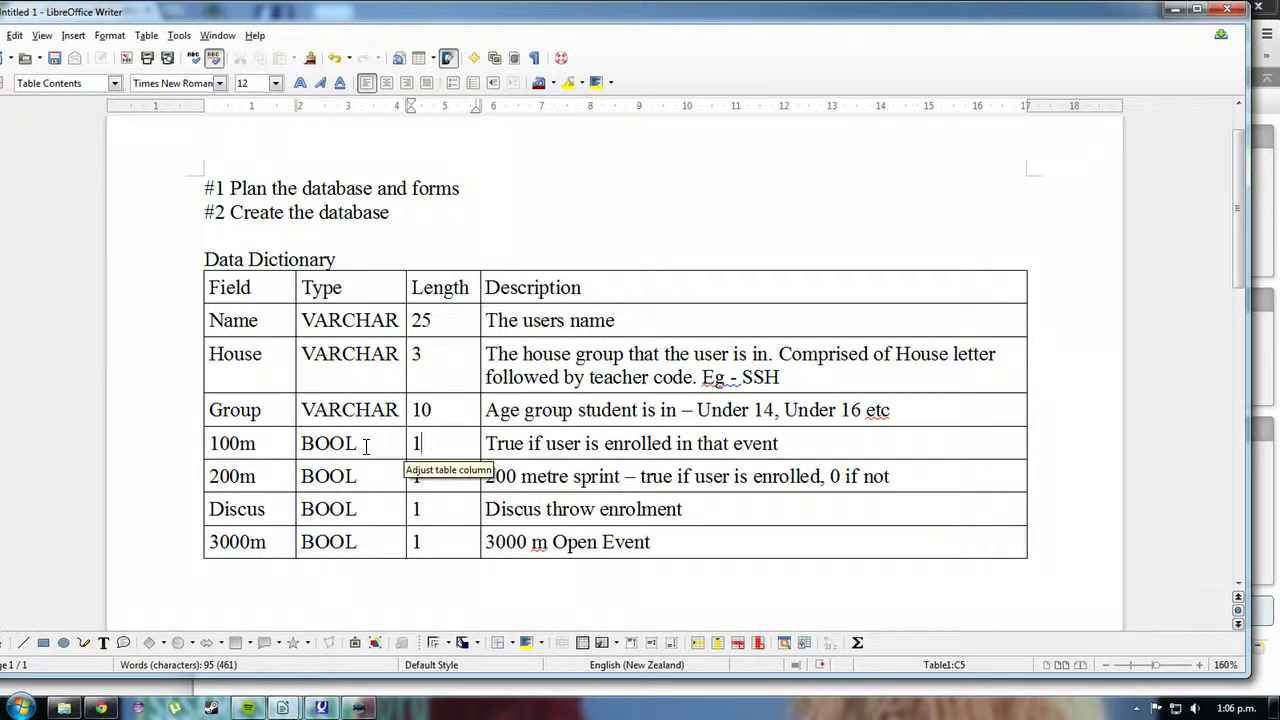
left_click(421, 443)
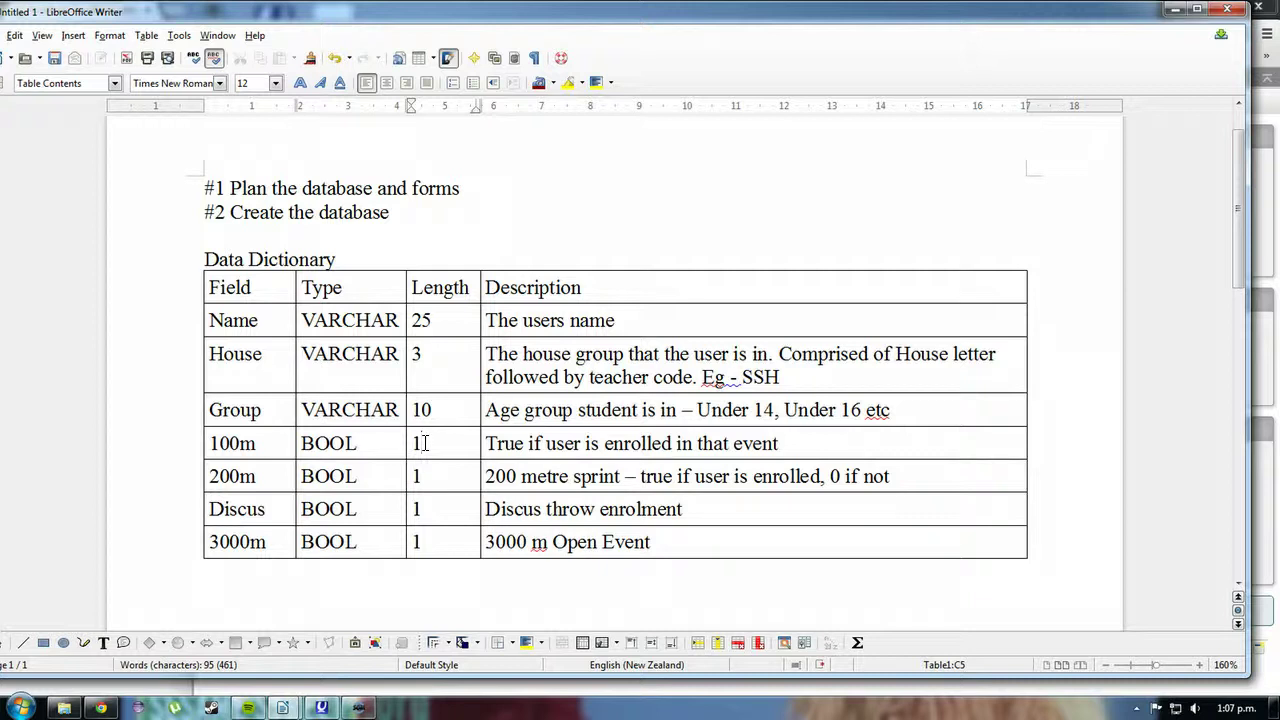
left_click(424, 443)
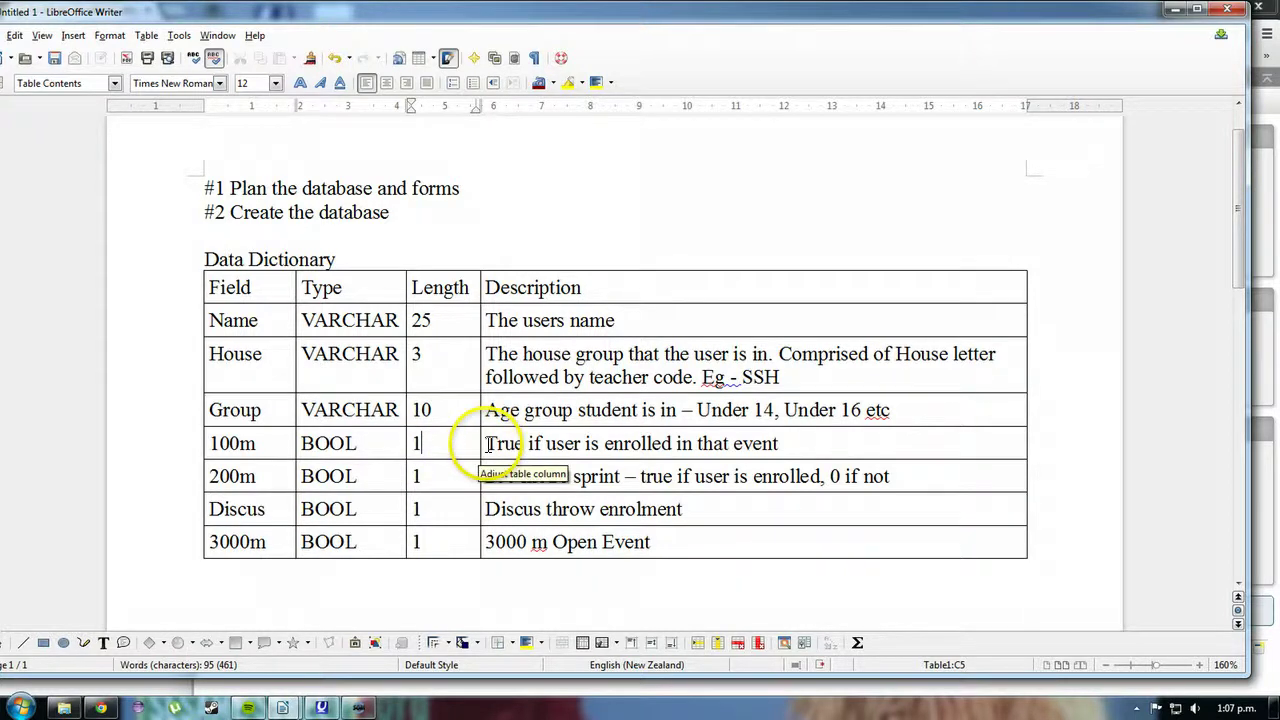
left_click_drag(486, 443, 802, 452)
left_click(795, 450)
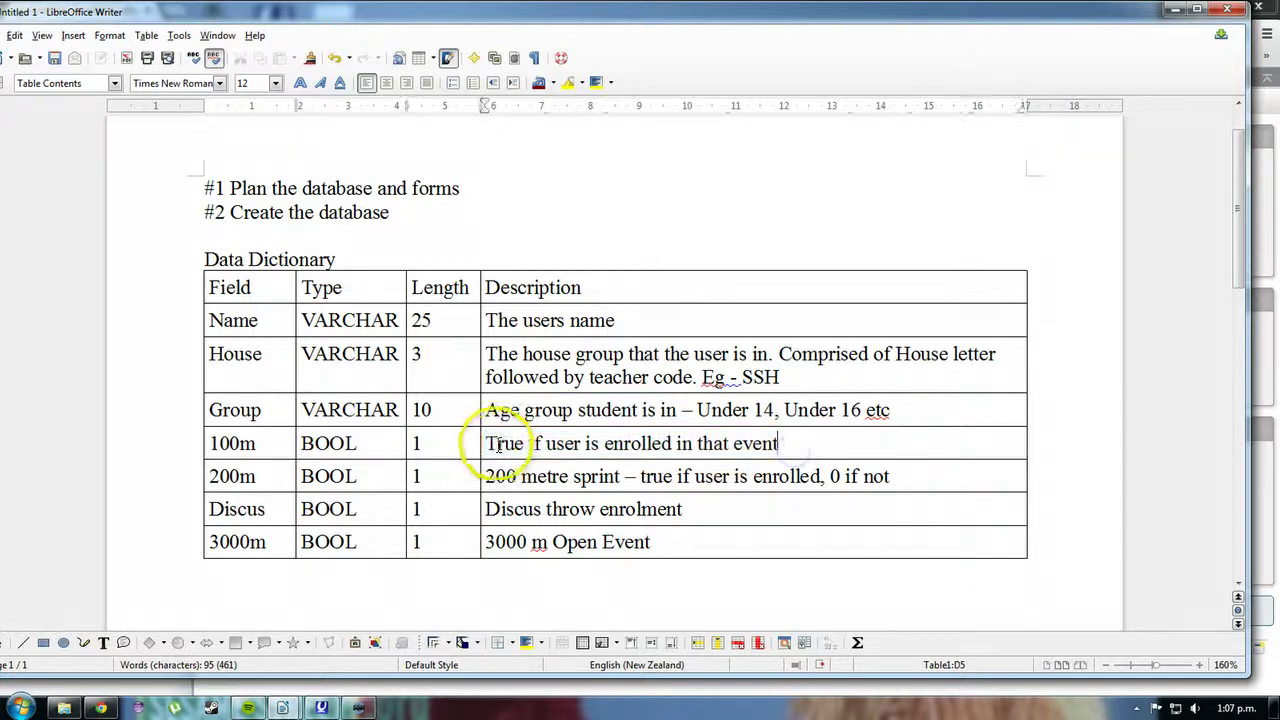
left_click_drag(486, 443, 794, 443)
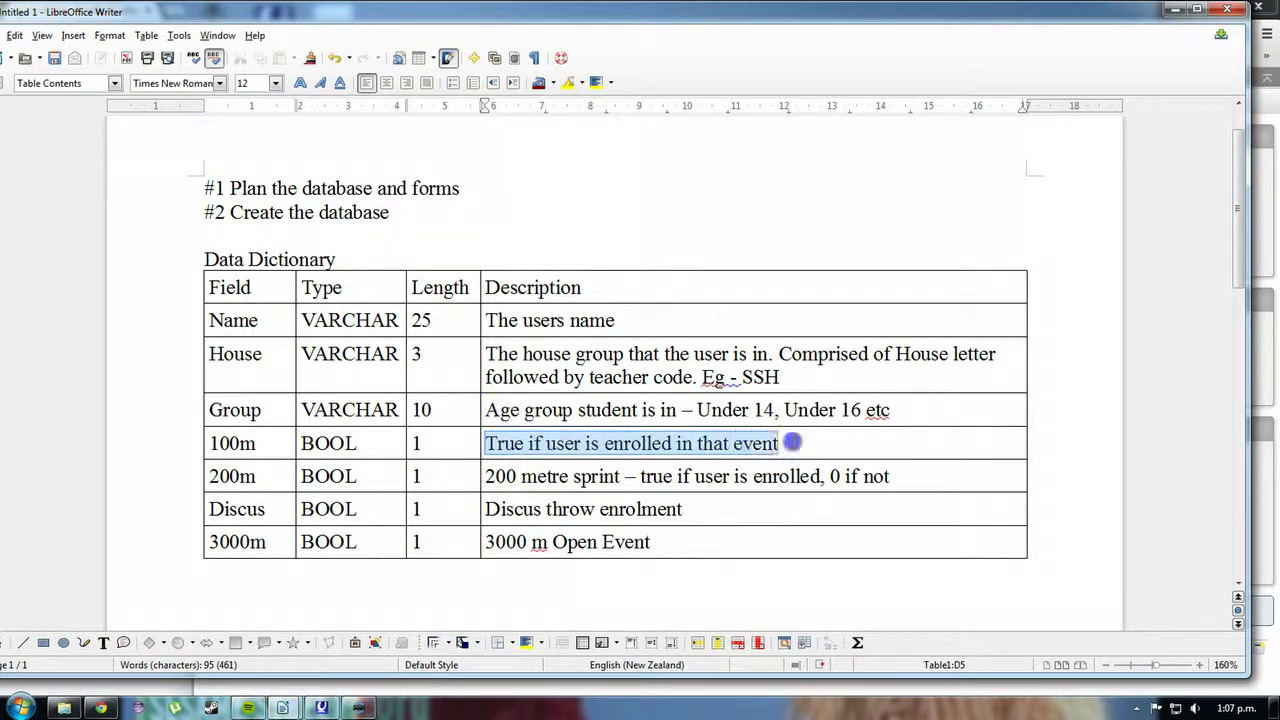
left_click(794, 443)
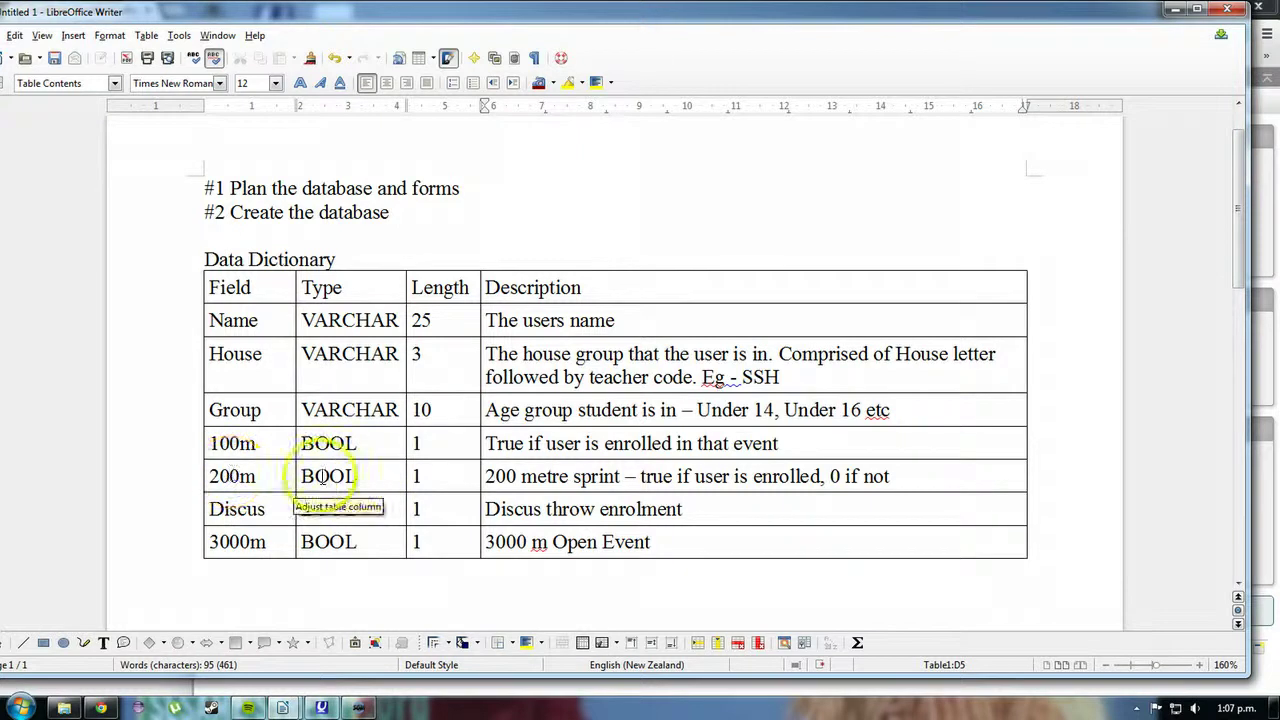
Step: Review the descriptions of the 200m, Discus and 3000m event fields in the Data Dictionary
left_click_drag(486, 476, 620, 476)
left_click(808, 480)
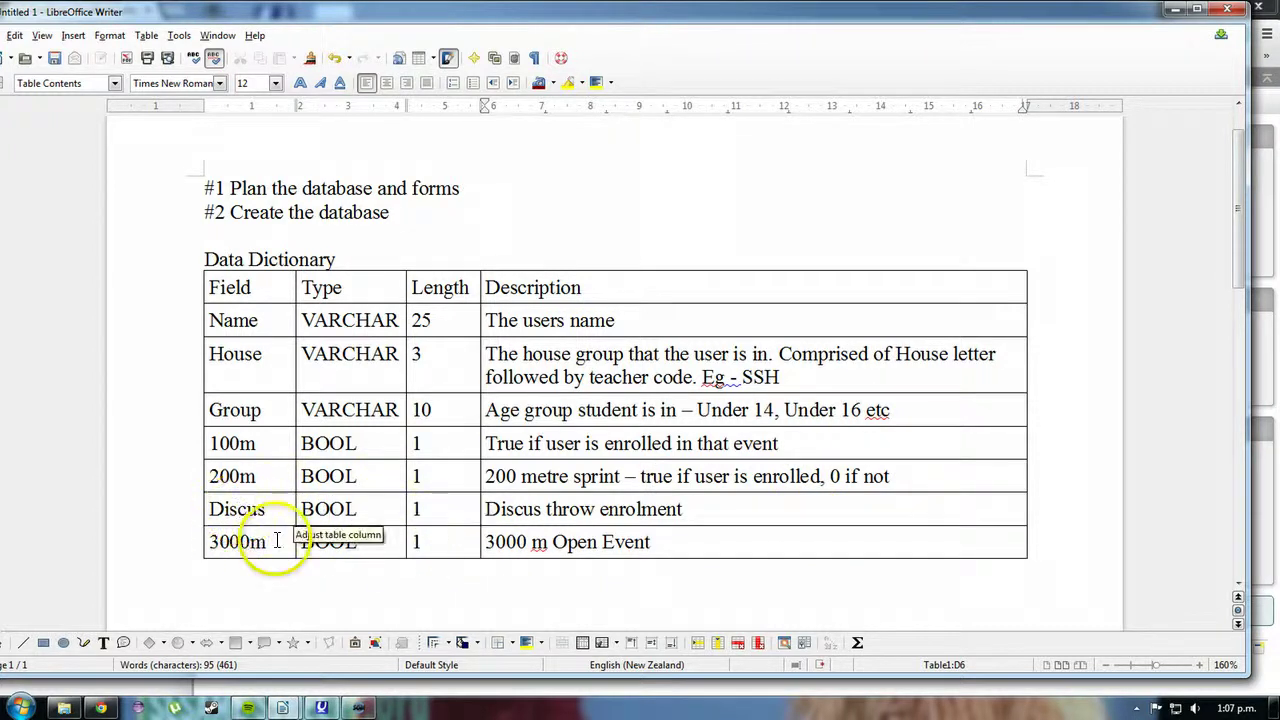
left_click(545, 510)
left_click(540, 541)
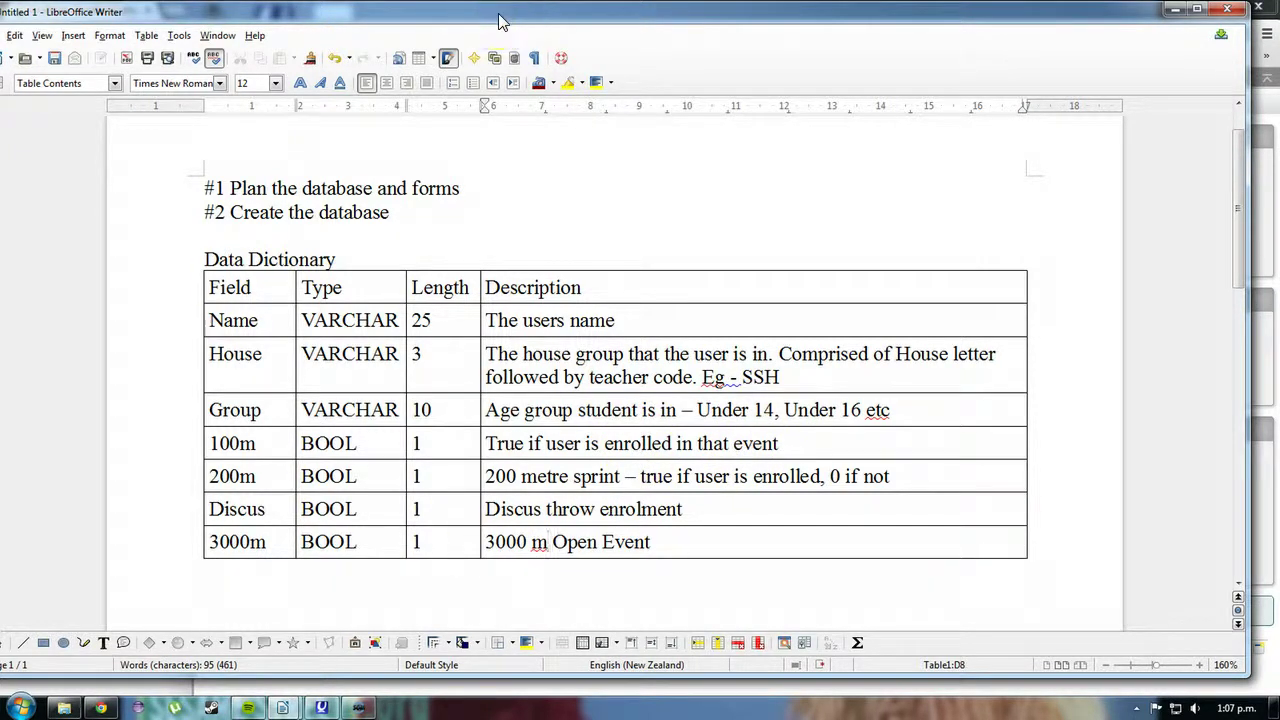
Step: Move the Writer document window out of the way and return to phpMyAdmin in the browser
left_click_drag(500, 20, 1279, 24)
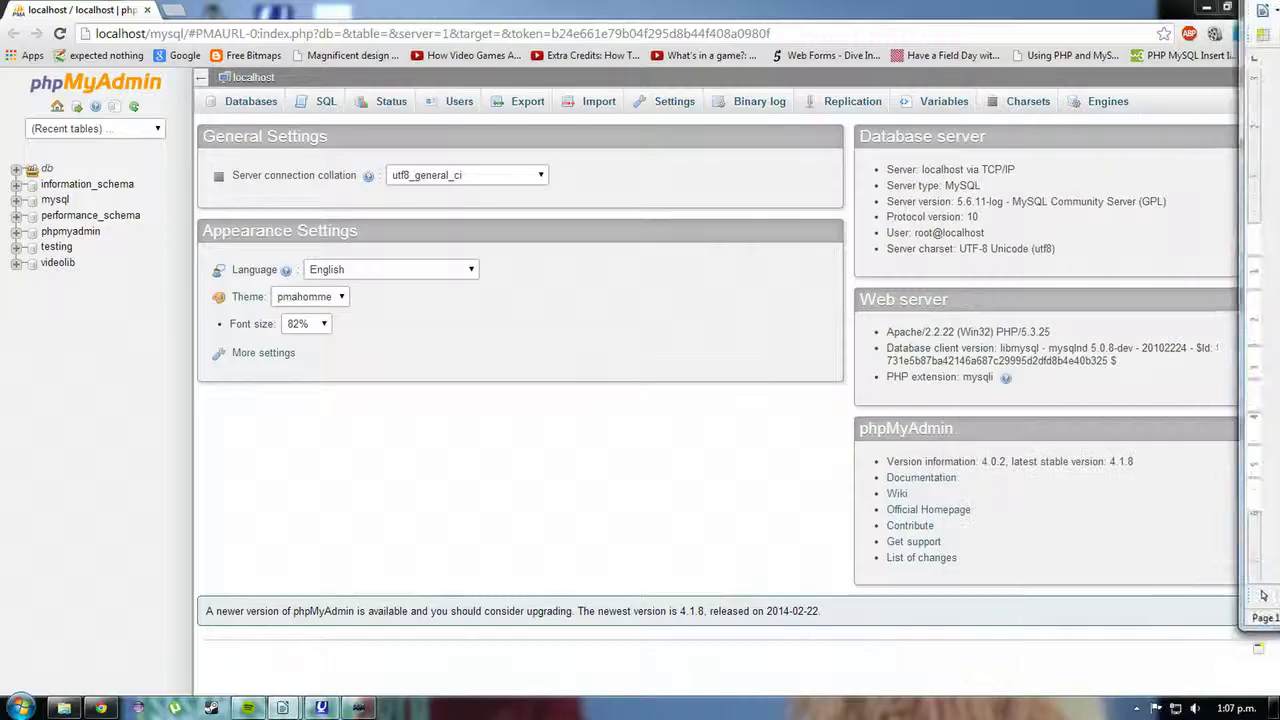
left_click(268, 180)
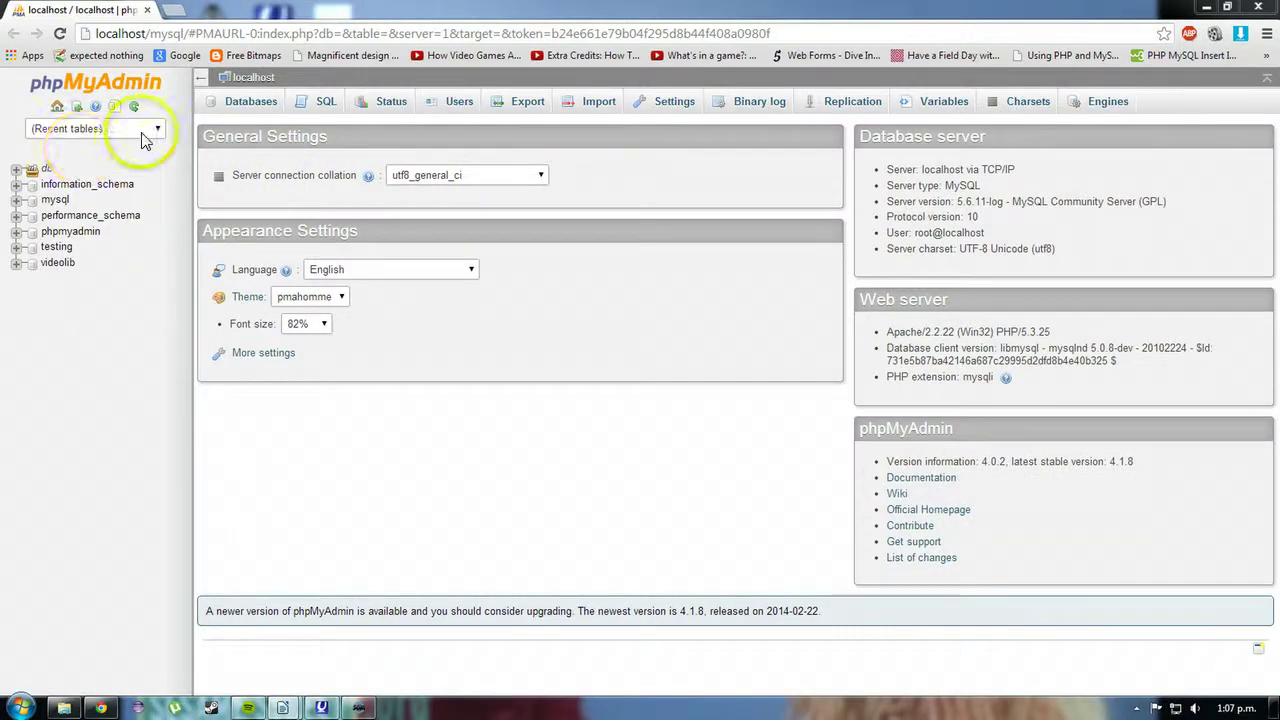
Step: Create a new database named db_internalPractice, leaving the collation unset
left_click(251, 101)
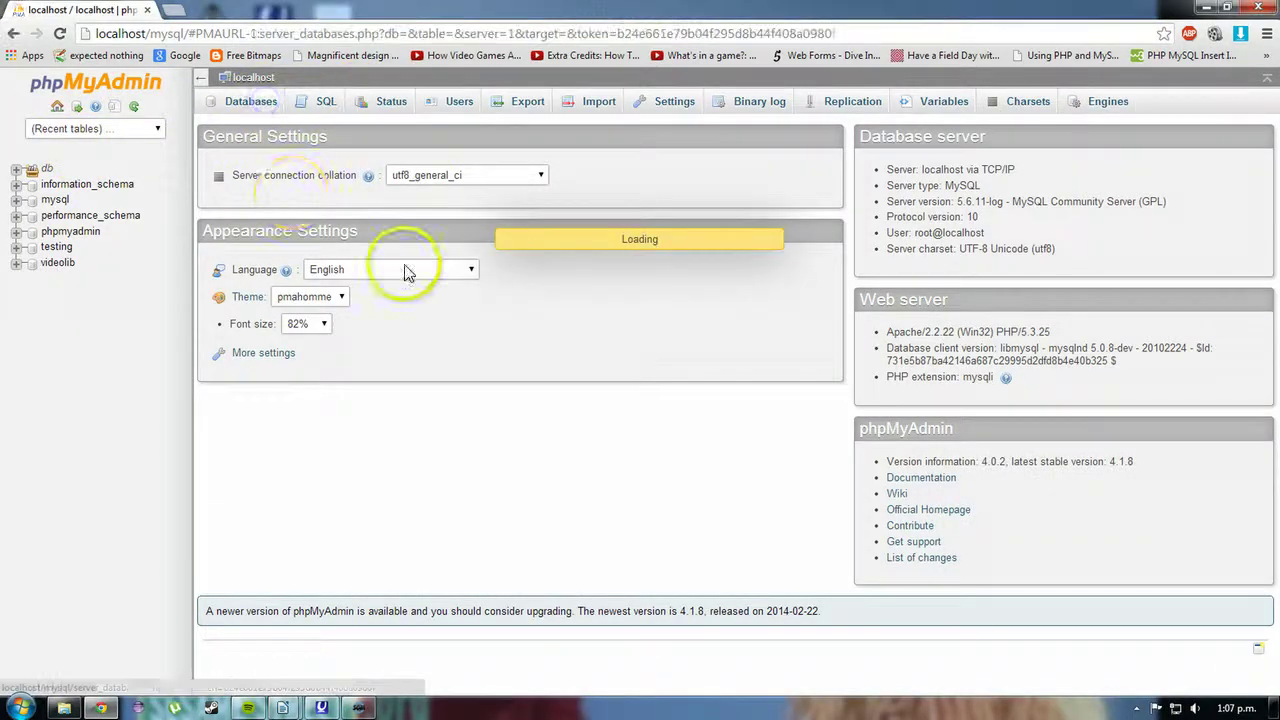
left_click(259, 220)
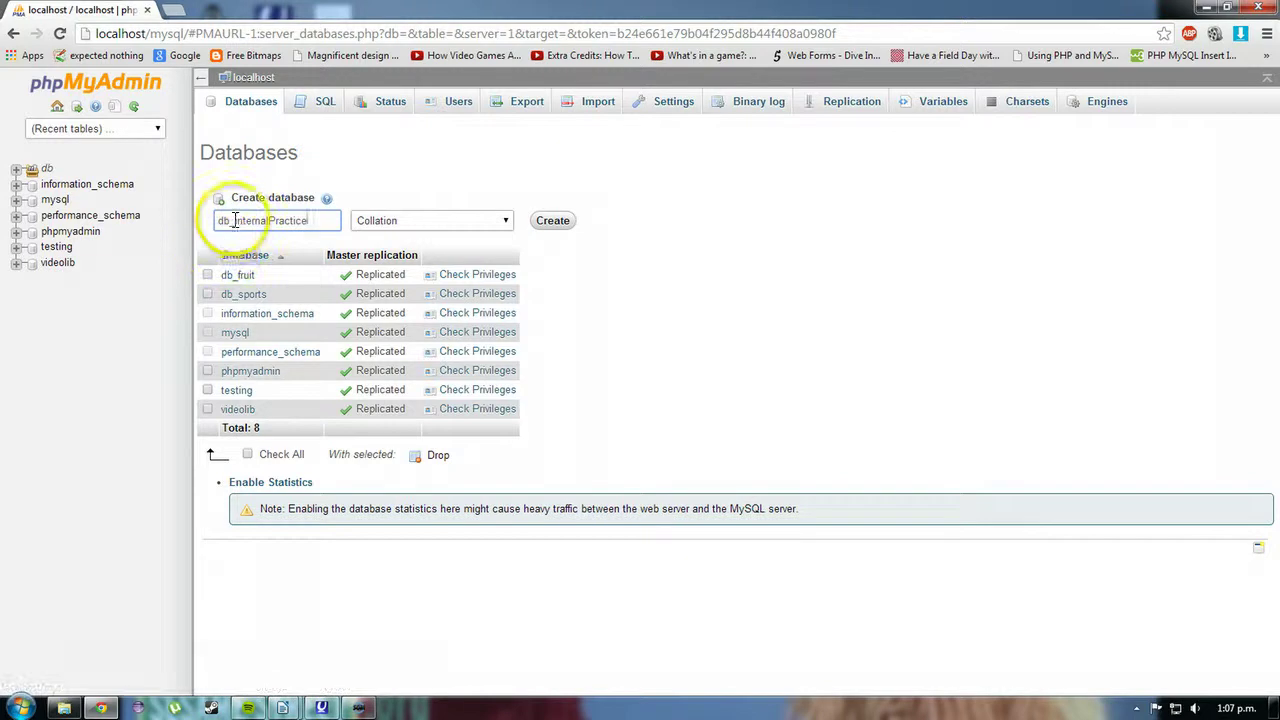
left_click(237, 222)
left_click_drag(237, 222, 327, 220)
left_click(240, 220)
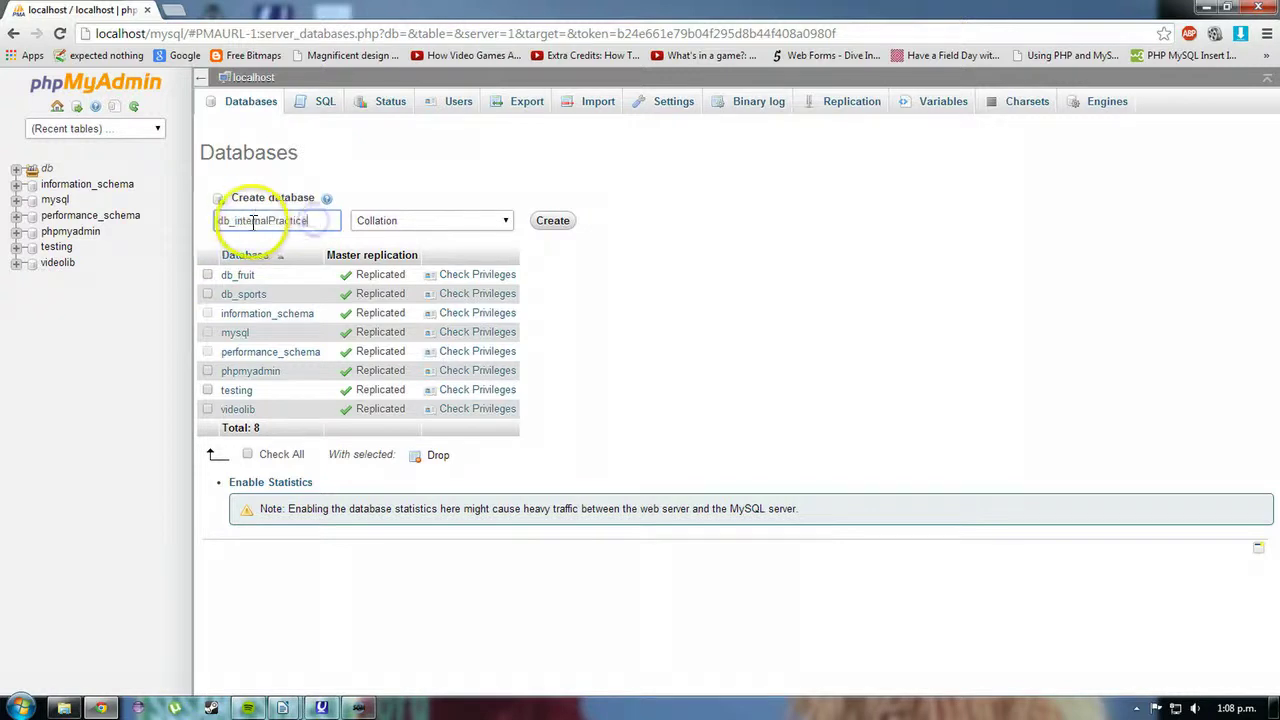
left_click_drag(238, 220, 220, 220)
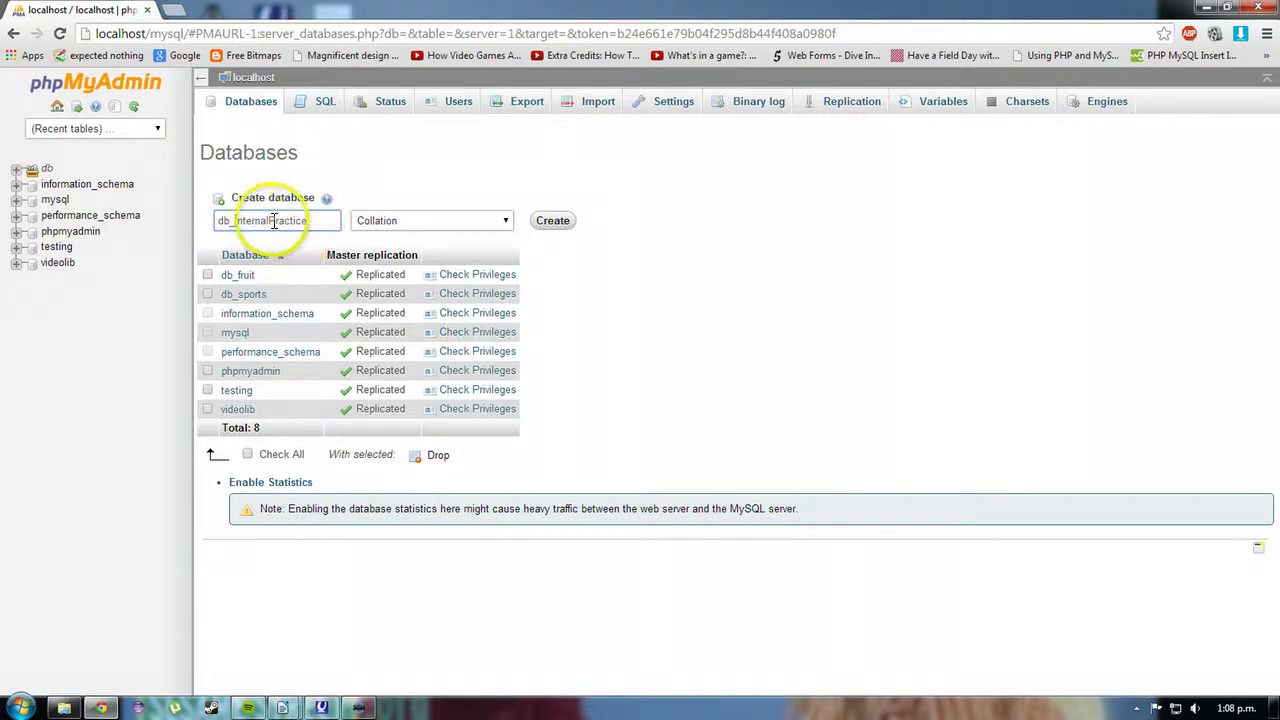
key("Delete")
type("i")
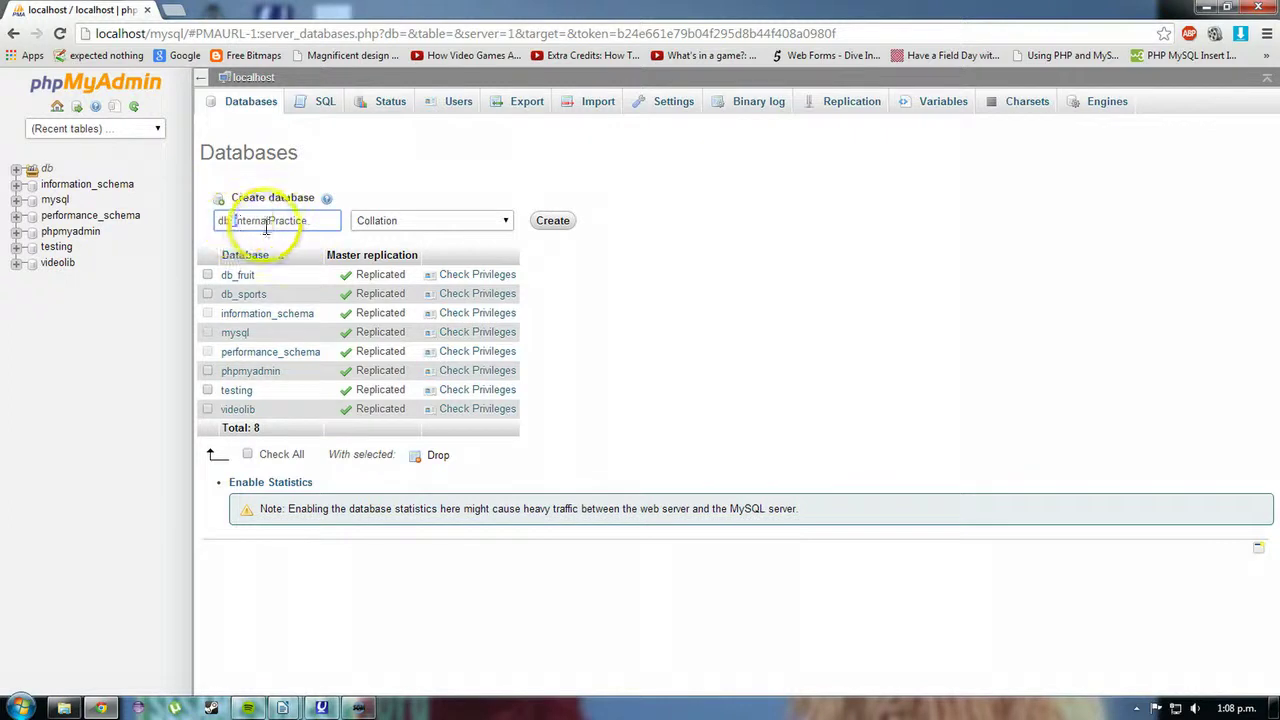
left_click(272, 220)
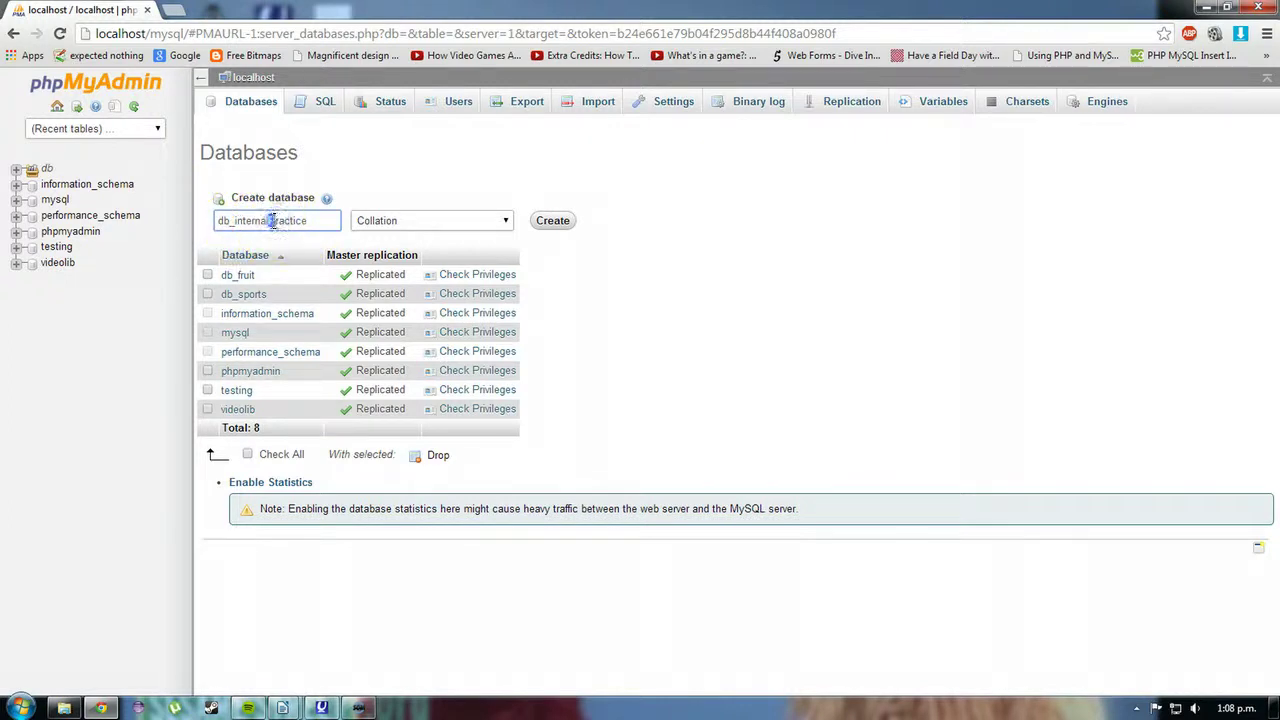
left_click(305, 221)
left_click(552, 221)
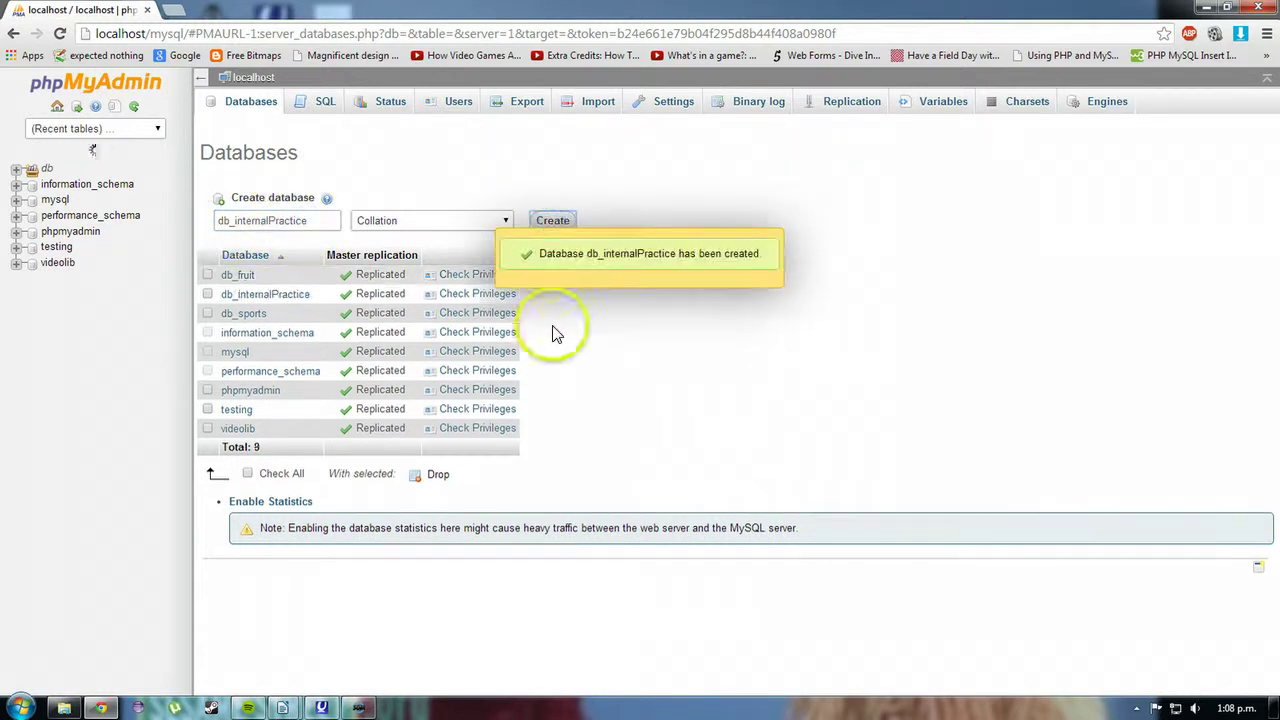
Step: Open db_internalPractice and create a table named sports_entries with 7 columns, matching the fields in the Data Dictionary
left_click(244, 294)
left_click(283, 199)
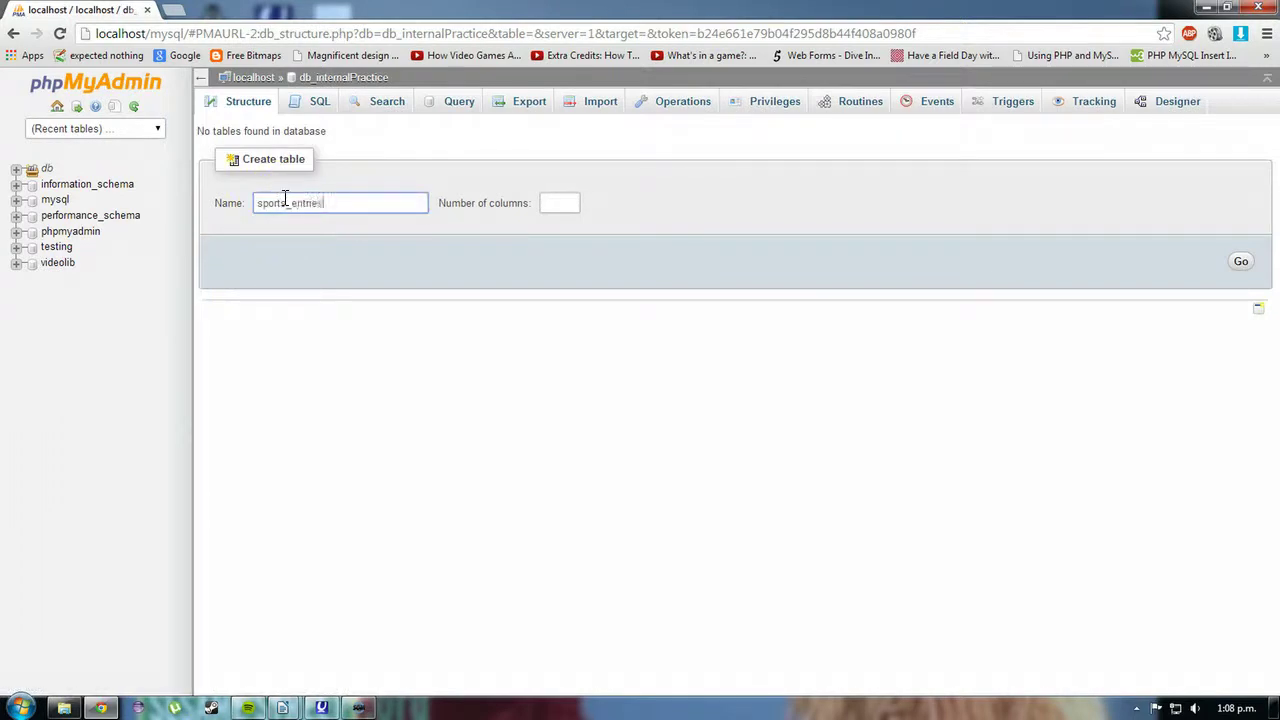
left_click(558, 200)
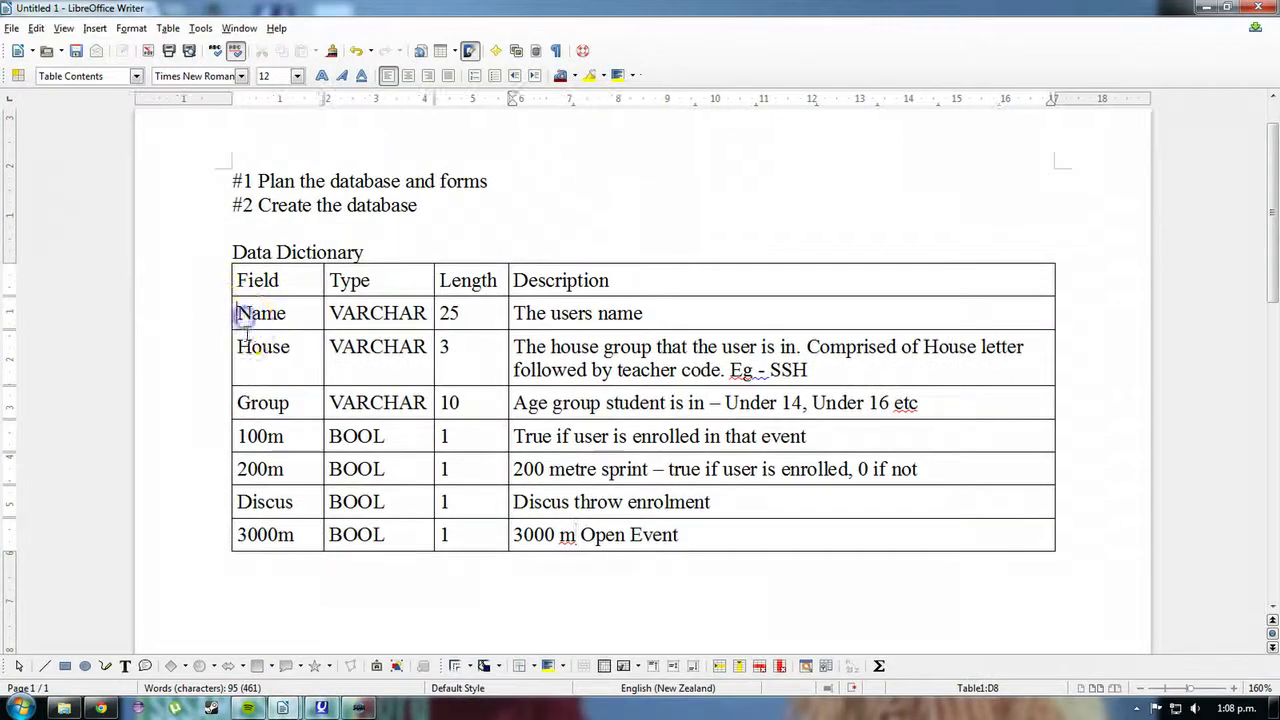
left_click(238, 313)
left_click(249, 436)
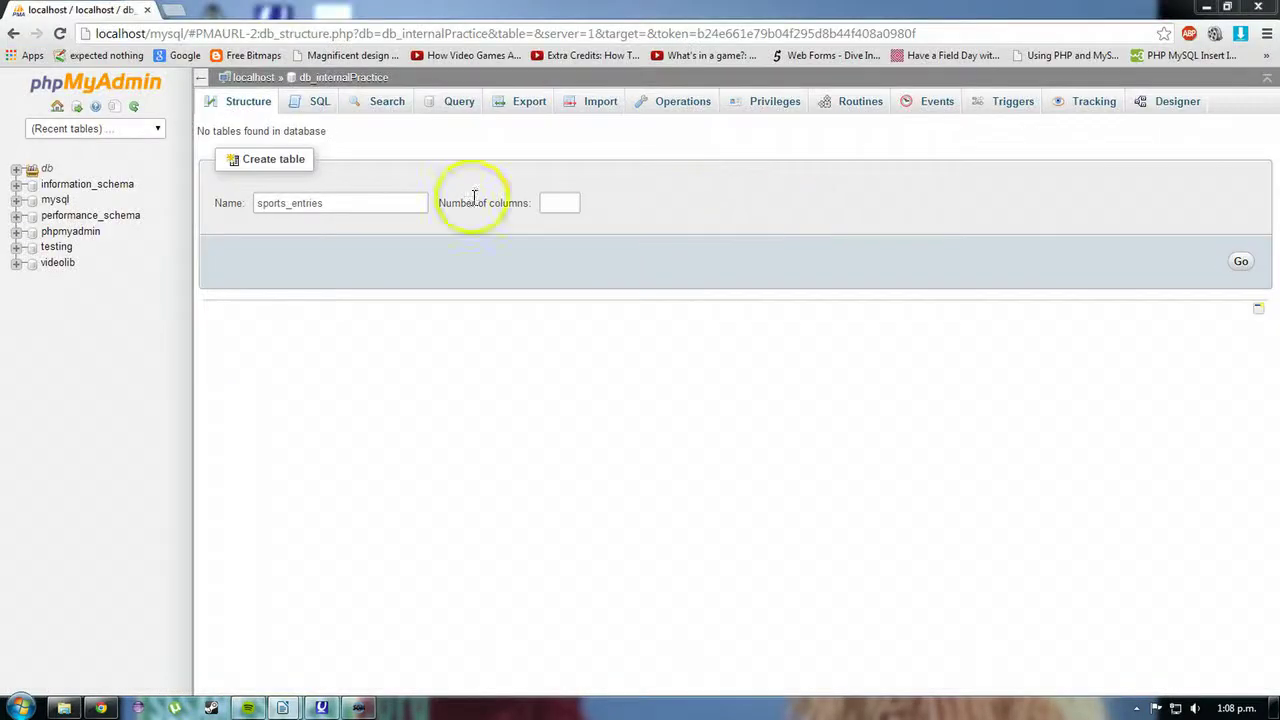
left_click(559, 203)
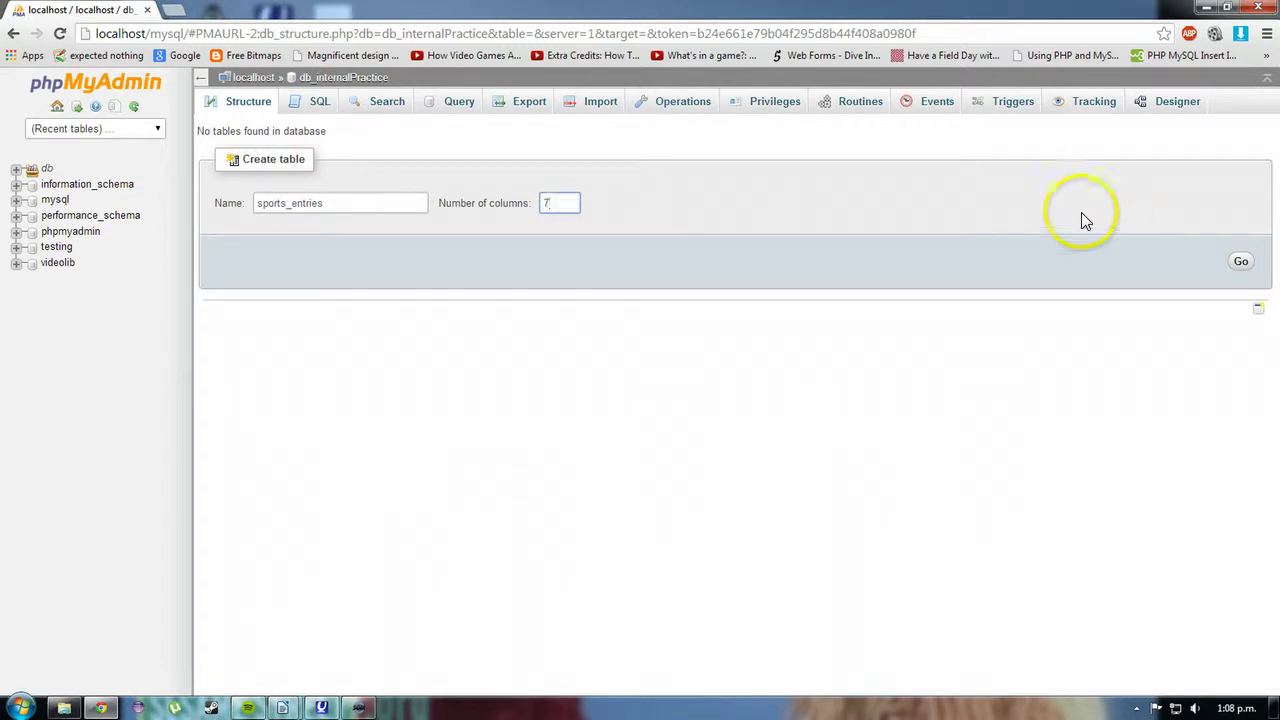
left_click(1239, 262)
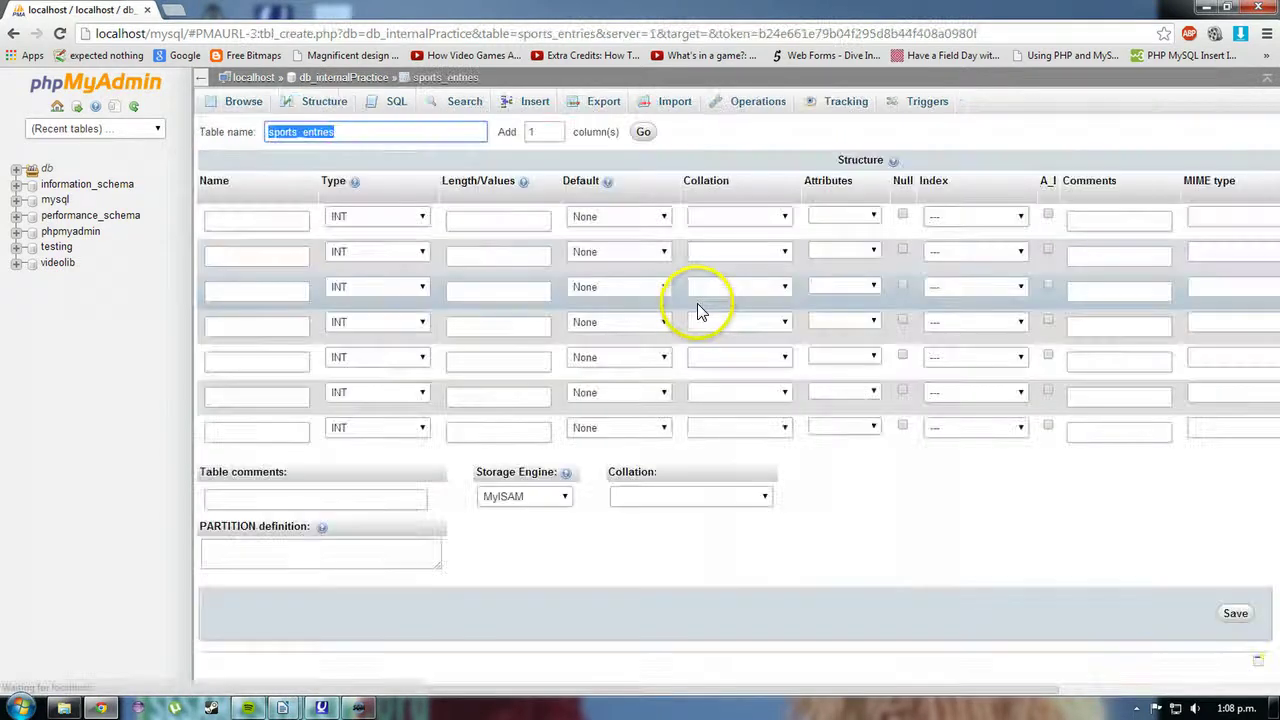
Step: Name the table's first column Name and set its type to VARCHAR
left_click(250, 226)
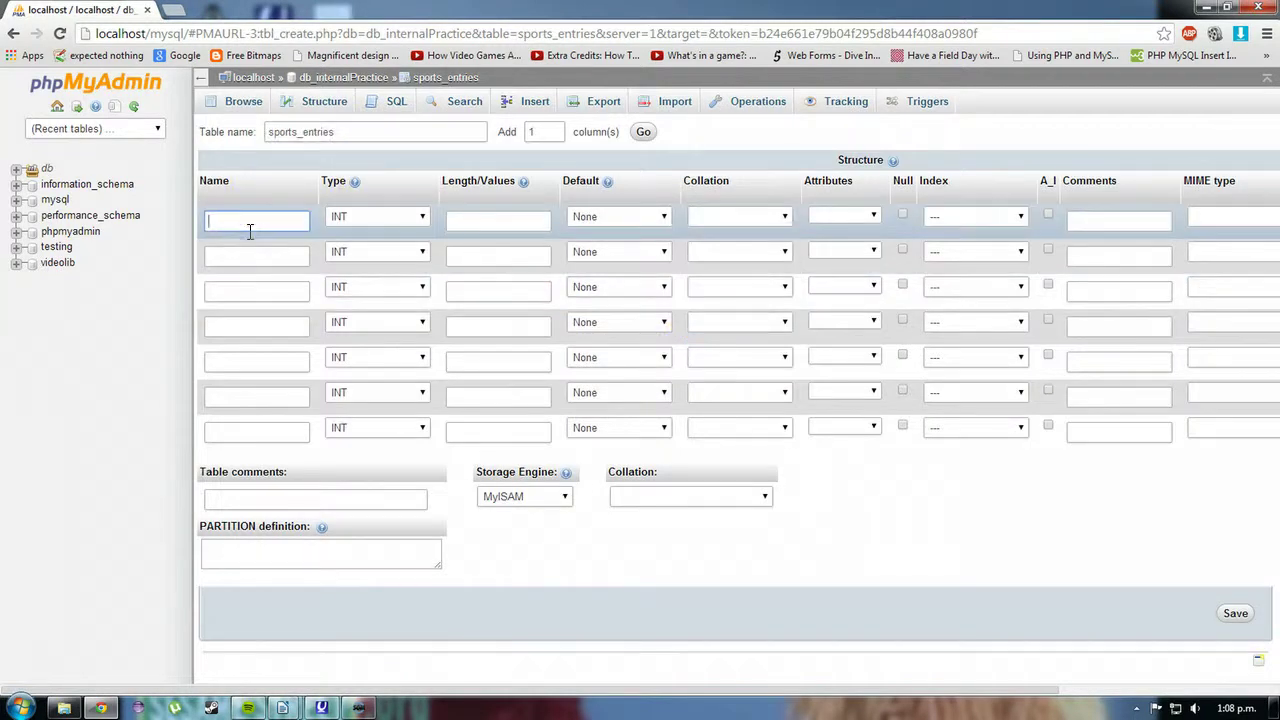
type("Name")
key("Tab")
left_click(382, 216)
left_click(371, 243)
Step: Name the remaining six columns House, Group, 100m, 200m, Discus and 3000m, in that order
left_click(225, 256)
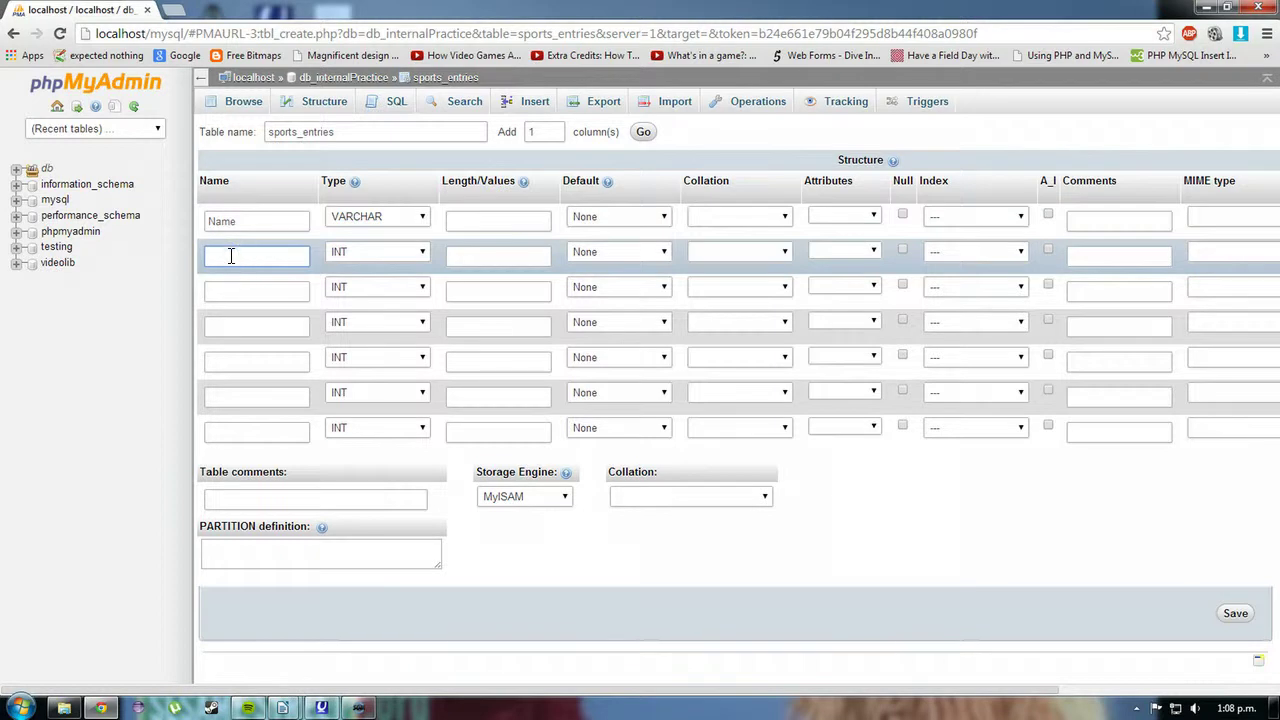
left_click(217, 296)
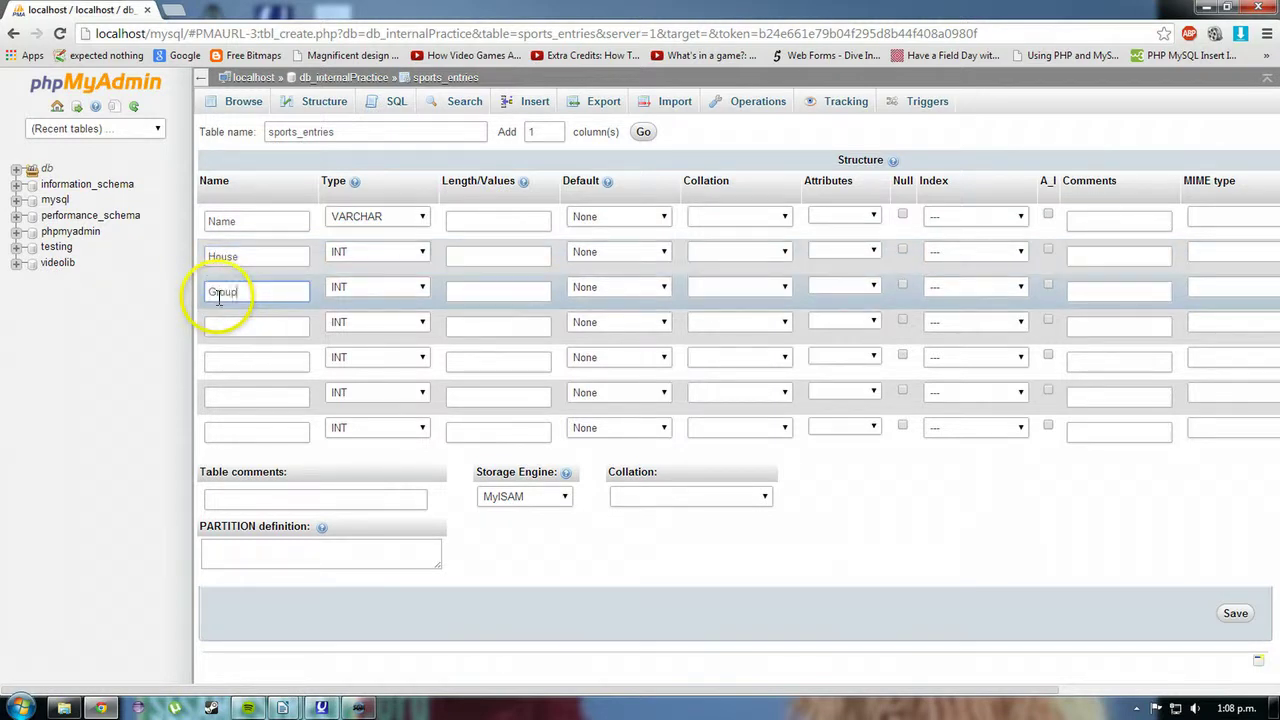
type("Group")
left_click(220, 328)
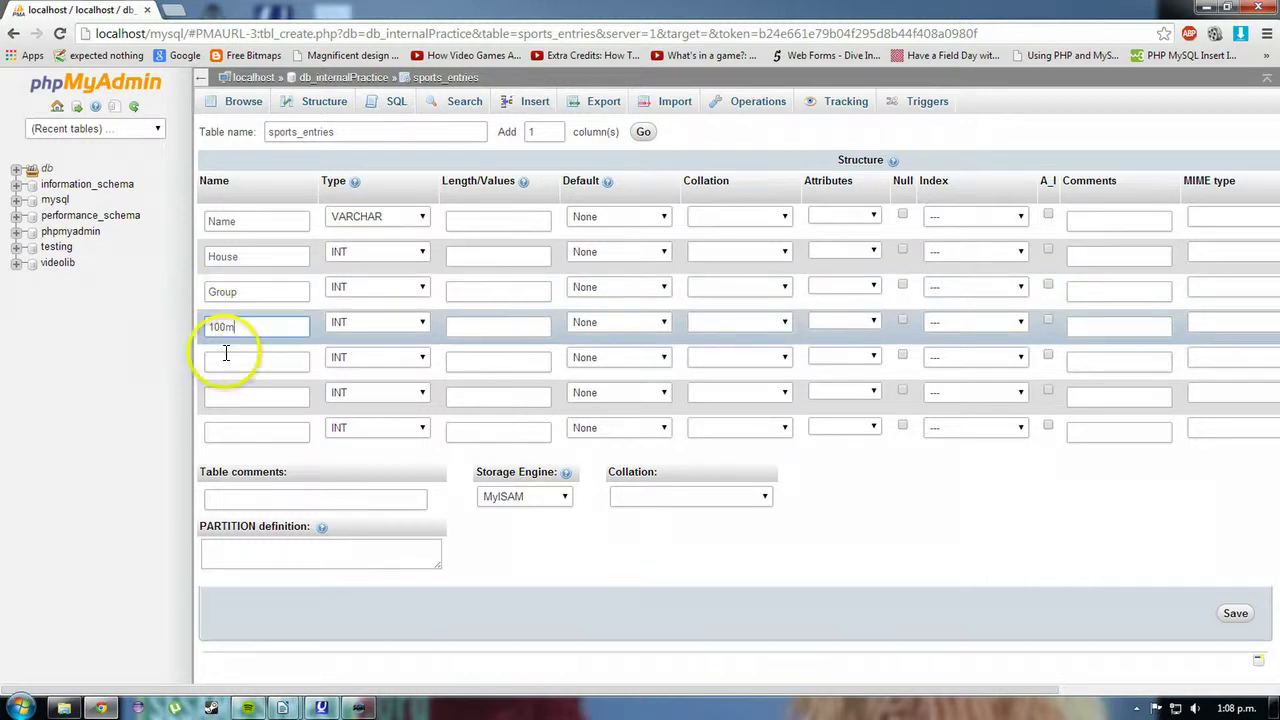
left_click(224, 360)
type("2")
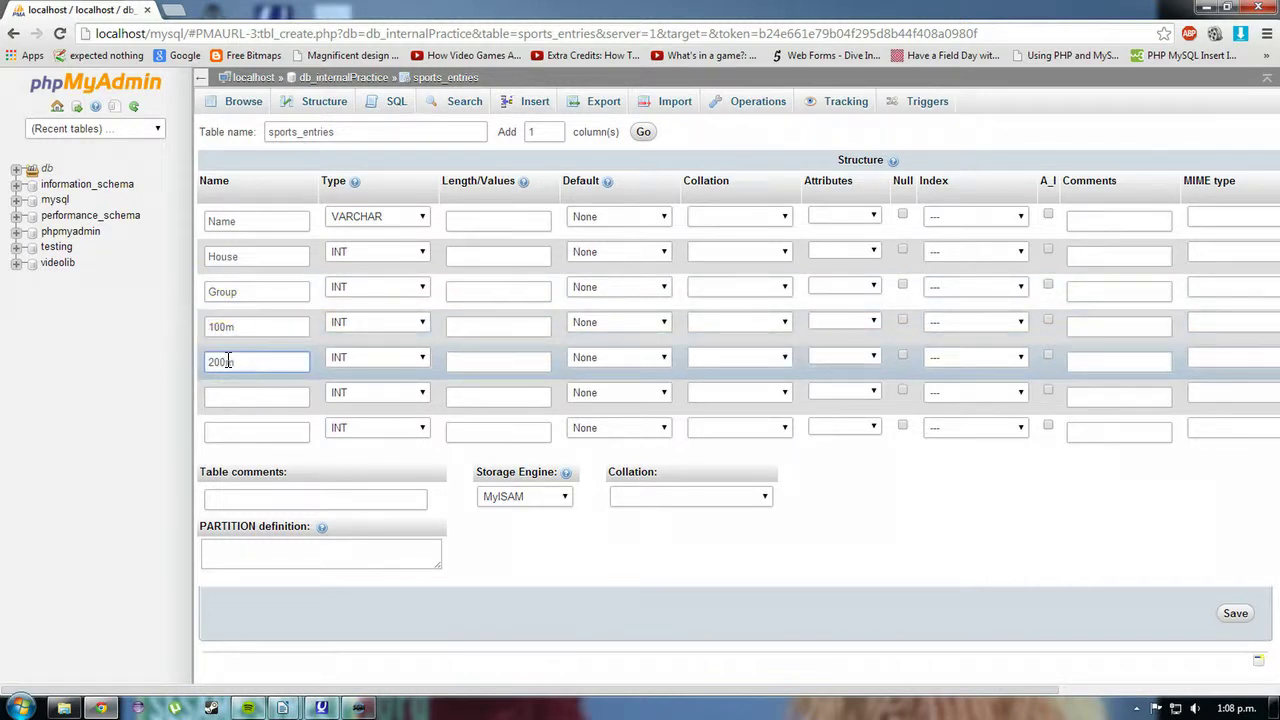
type("00m")
left_click(215, 393)
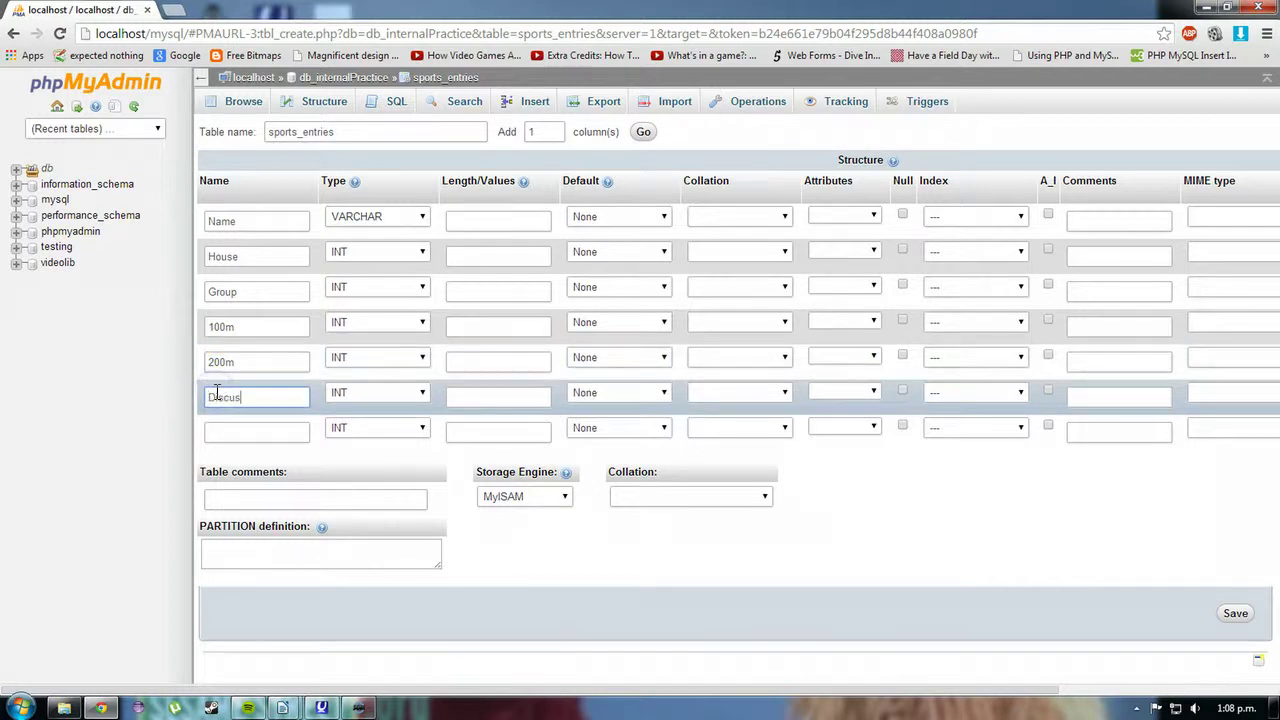
left_click(208, 434)
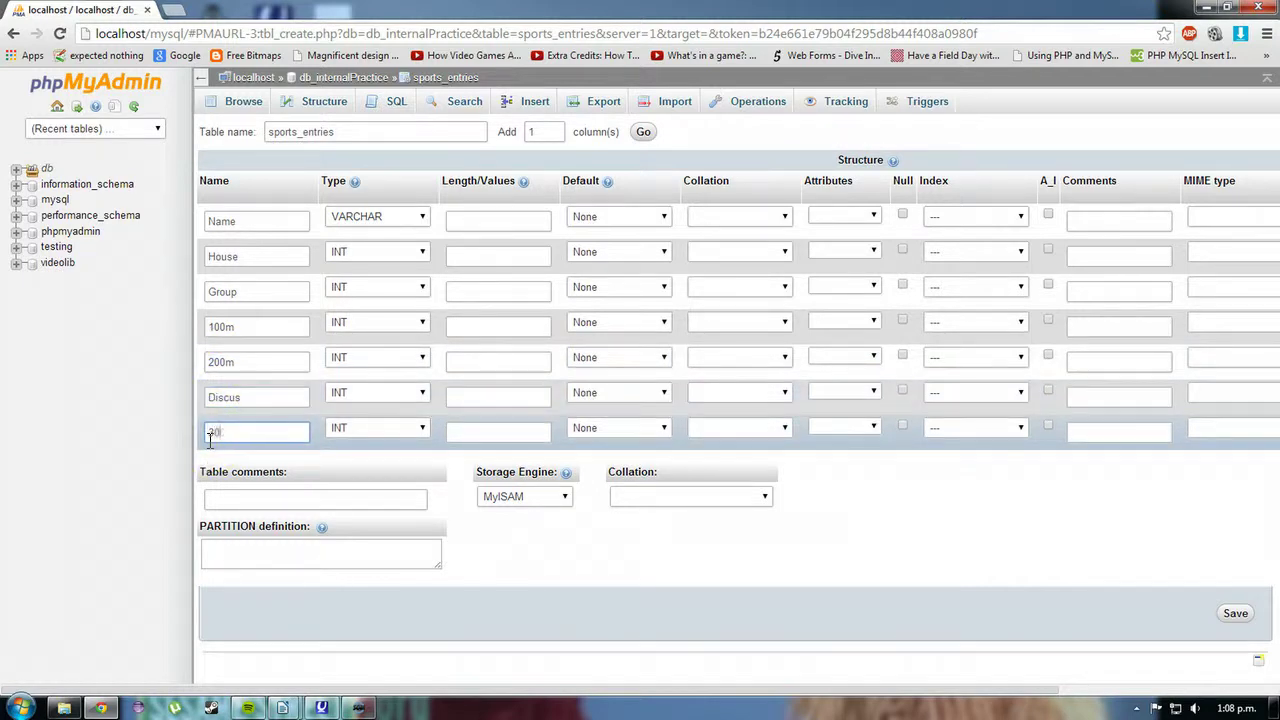
left_click(214, 434)
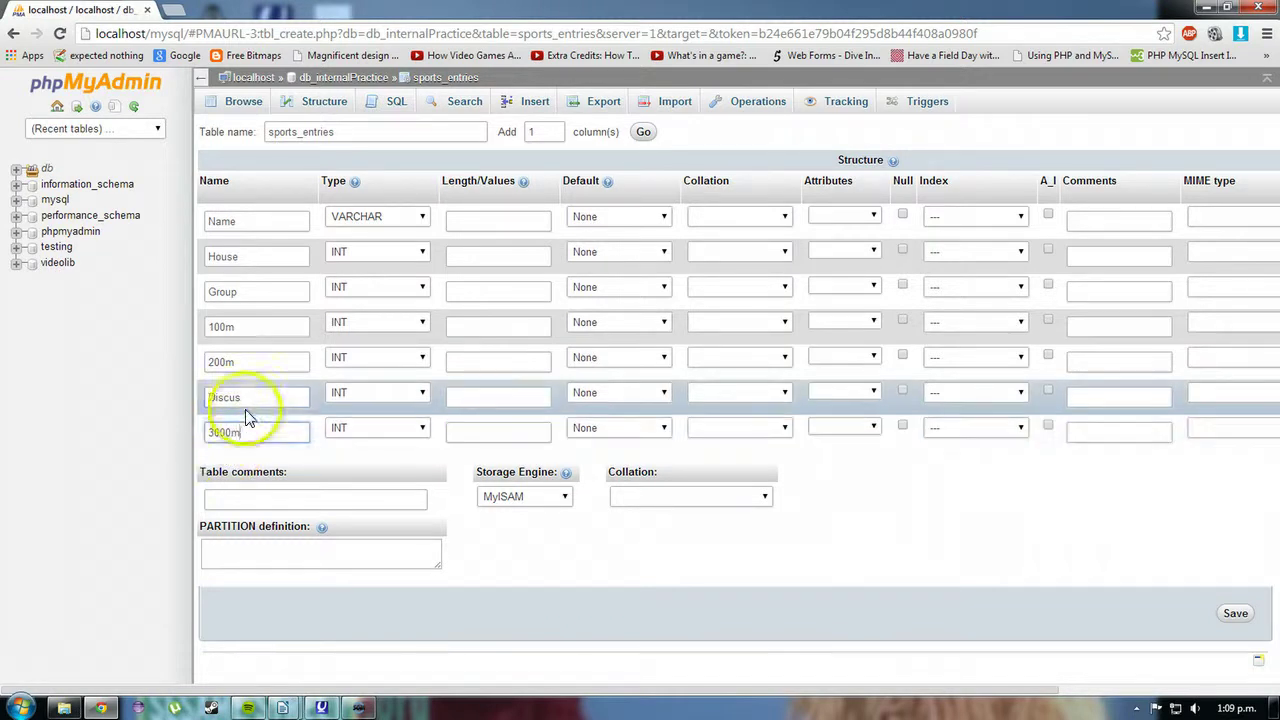
left_click(252, 364)
left_click(254, 330)
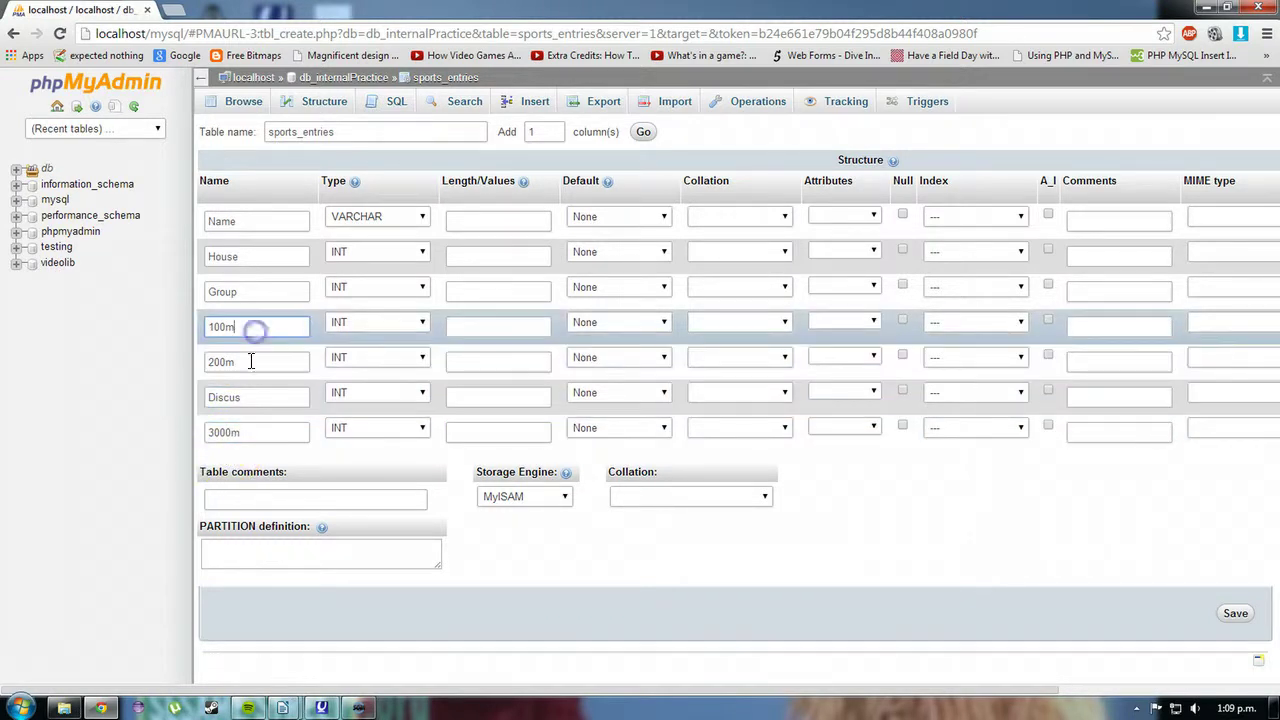
left_click(251, 434)
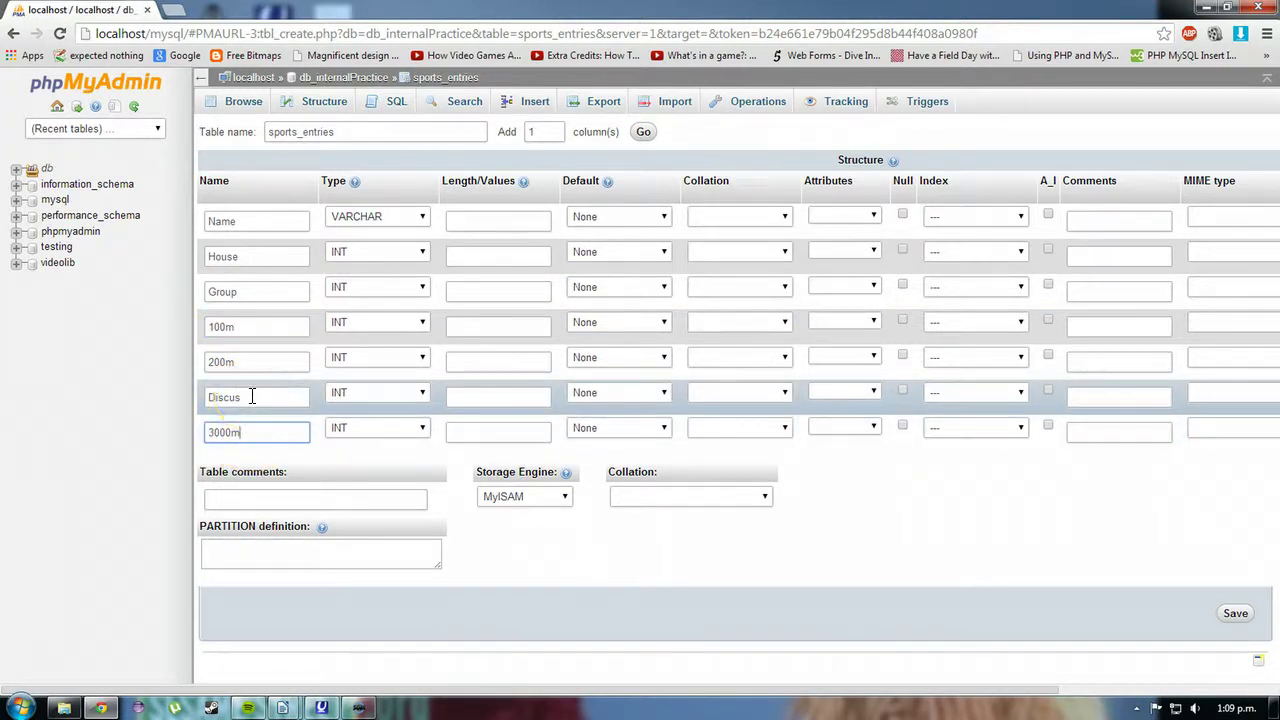
left_click(251, 395)
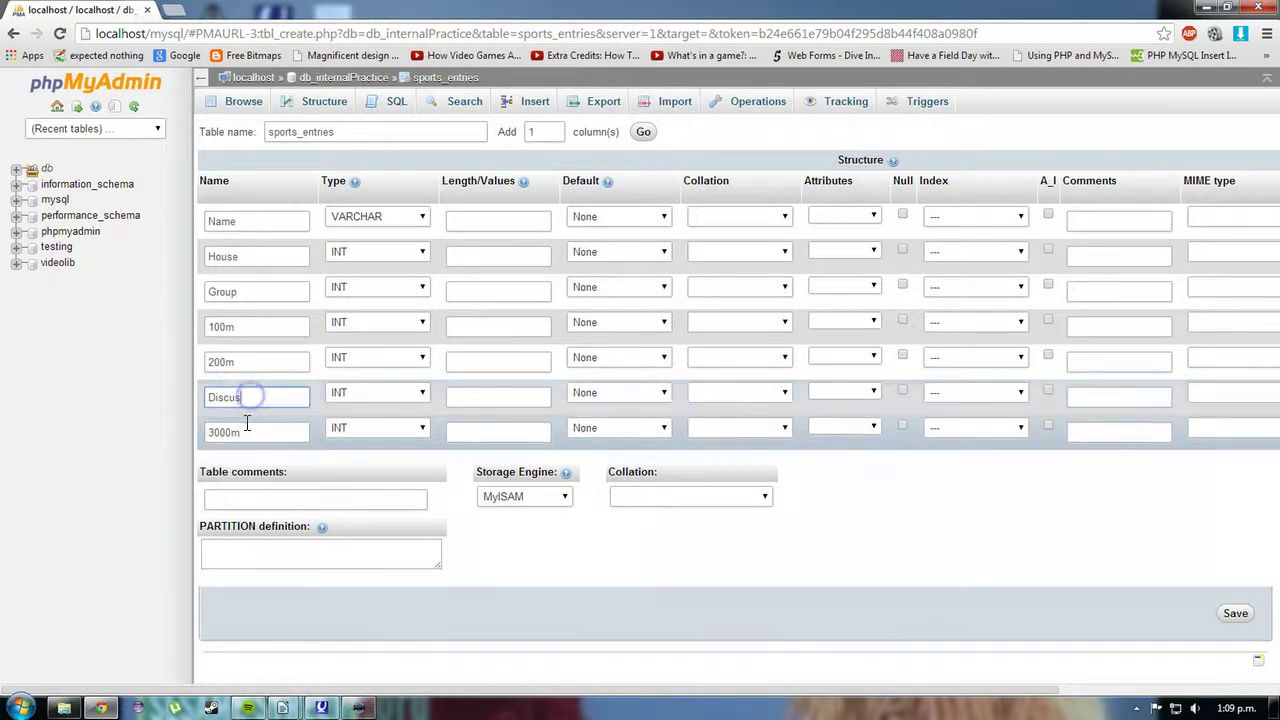
left_click(237, 425)
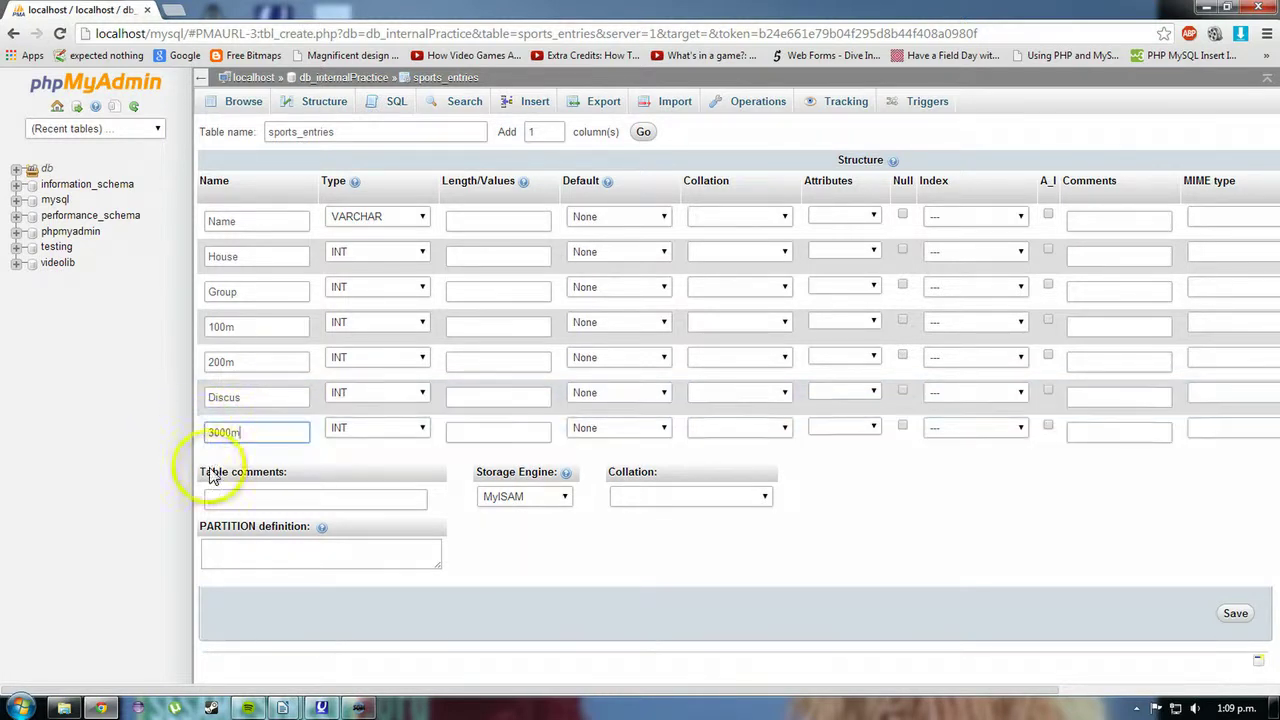
Step: Set the type of the House and Group columns to VARCHAR
left_click(425, 254)
left_click(405, 282)
left_click(423, 287)
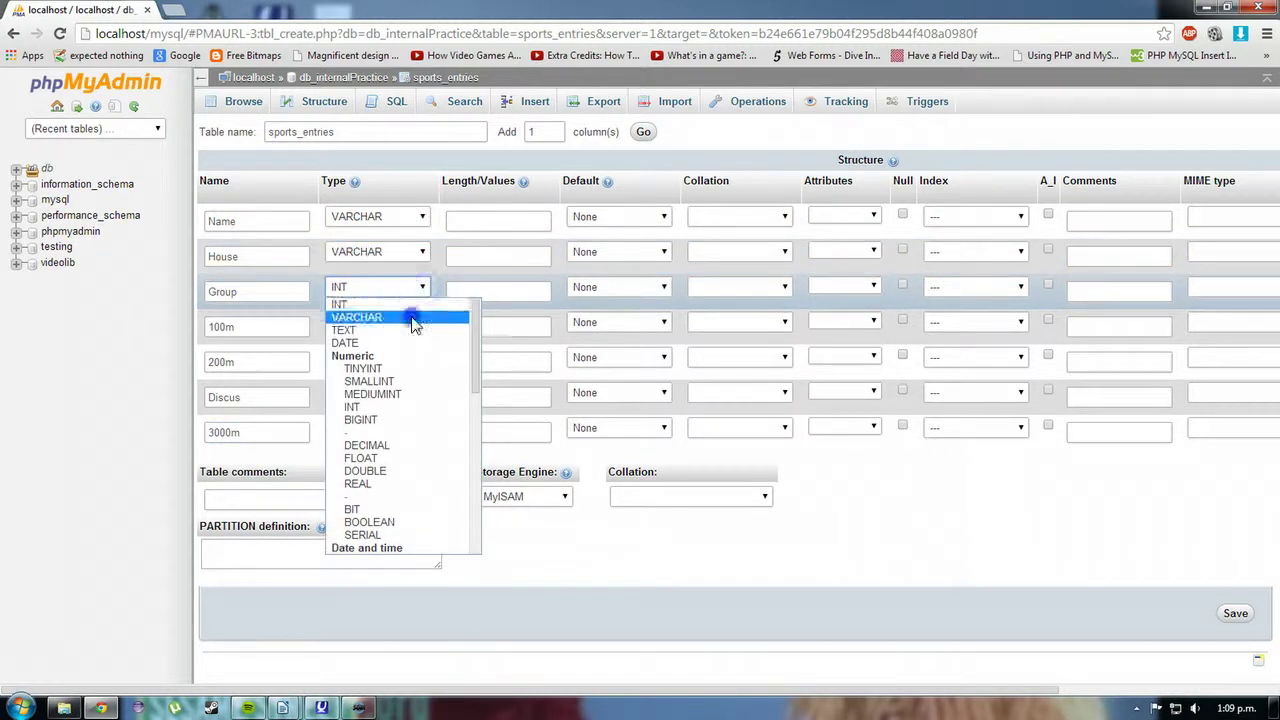
left_click(415, 317)
Step: Set the column lengths to 25 for Name, 3 for House and 10 for Group
left_click(452, 224)
type("2")
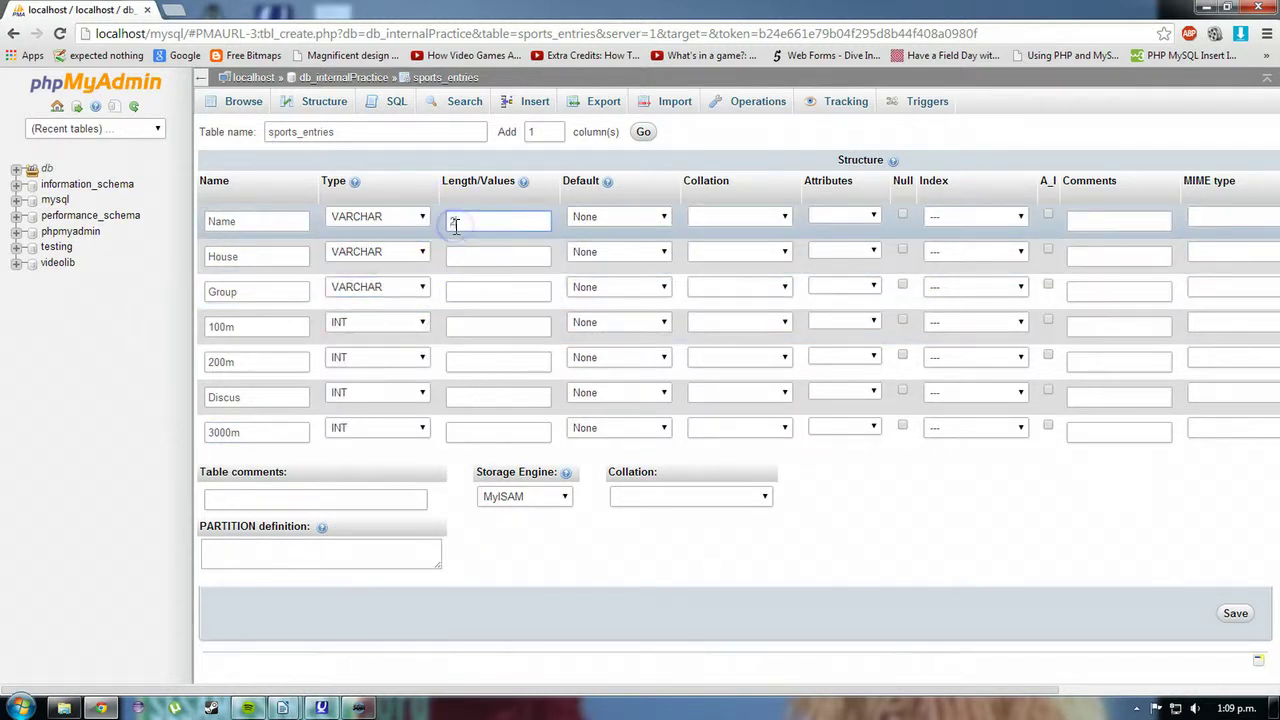
type("5")
left_click(468, 254)
type("3")
left_click(472, 287)
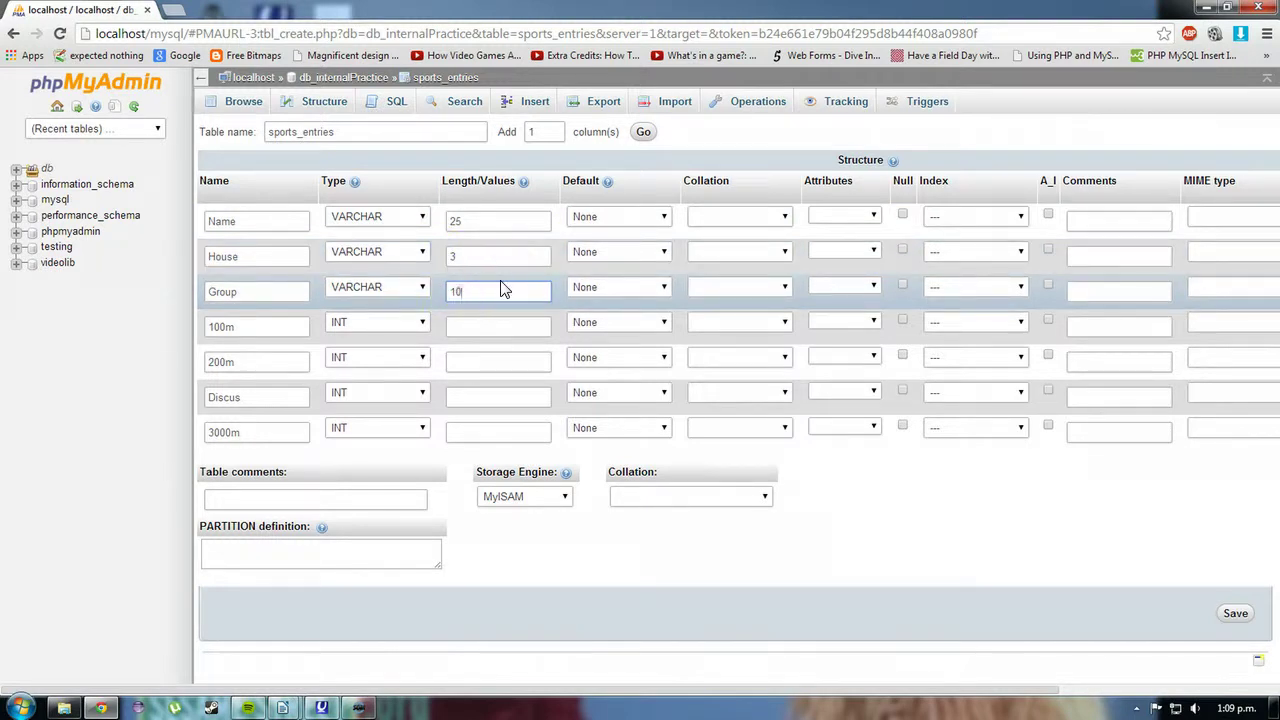
Step: Set the type of the 100m, 200m, Discus and 3000m columns to BOOLEAN
left_click(496, 322)
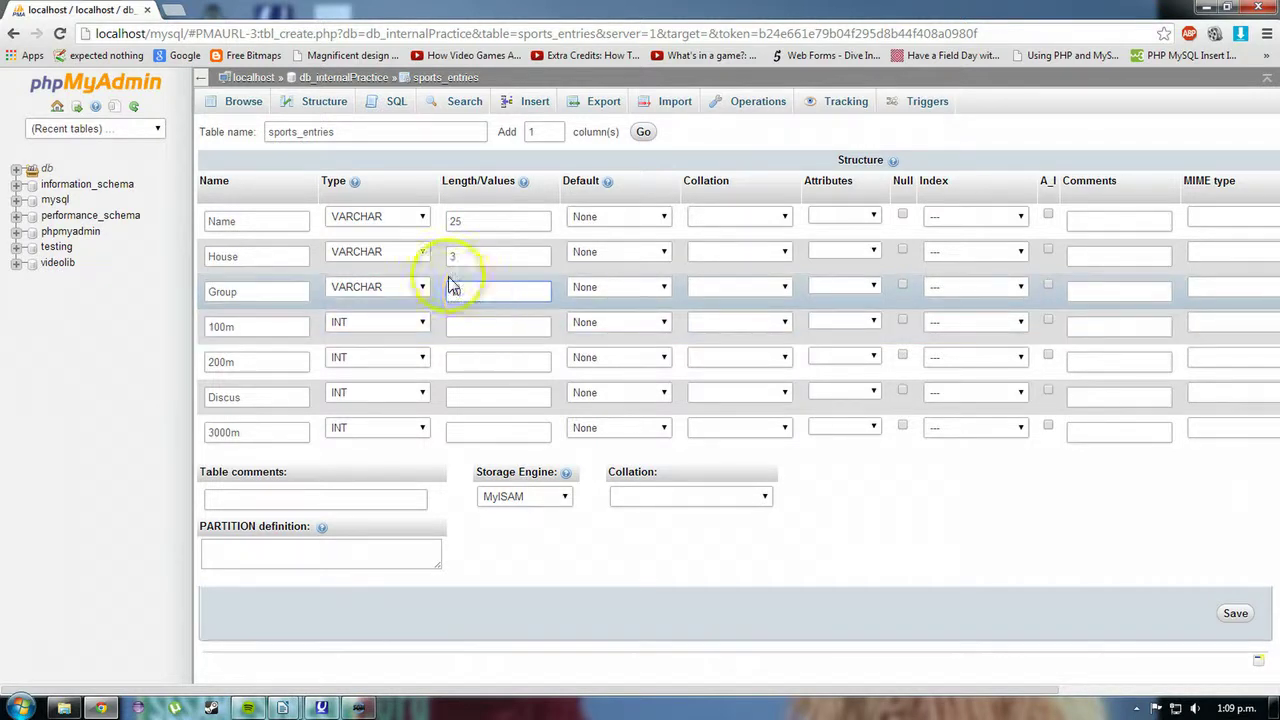
left_click(468, 331)
left_click(414, 324)
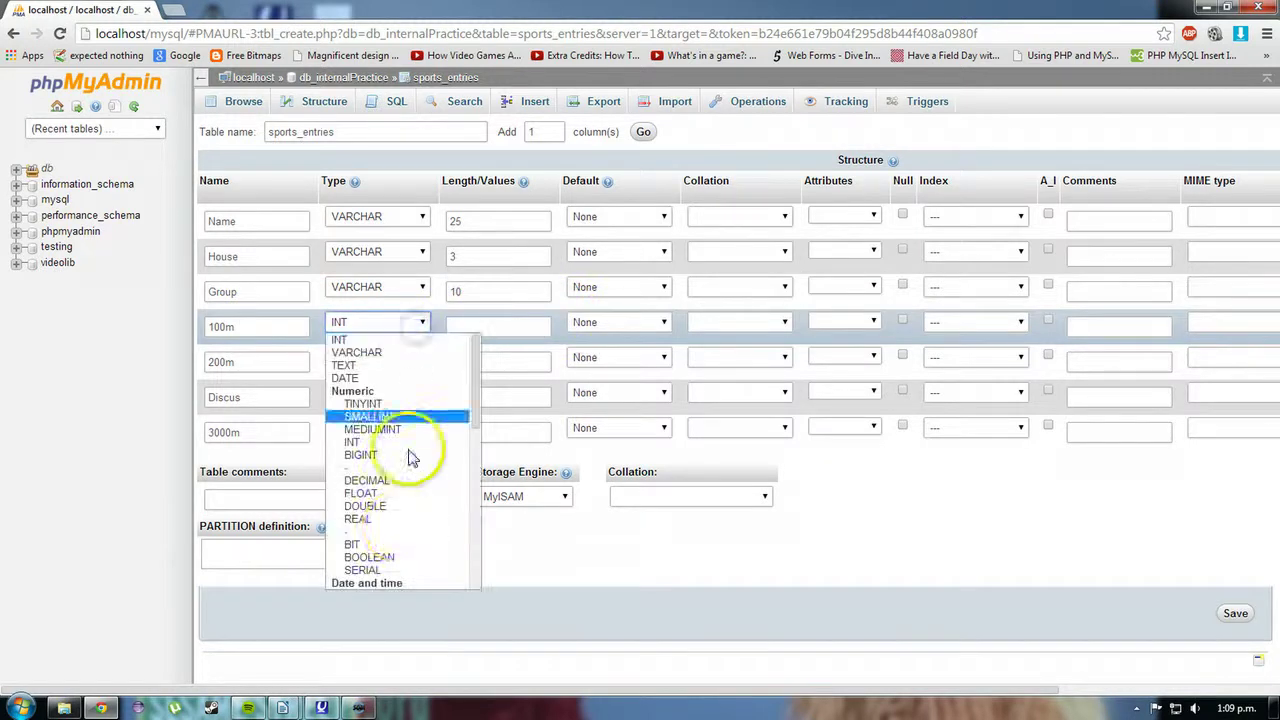
left_click(393, 560)
left_click(420, 357)
left_click(422, 596)
left_click(400, 393)
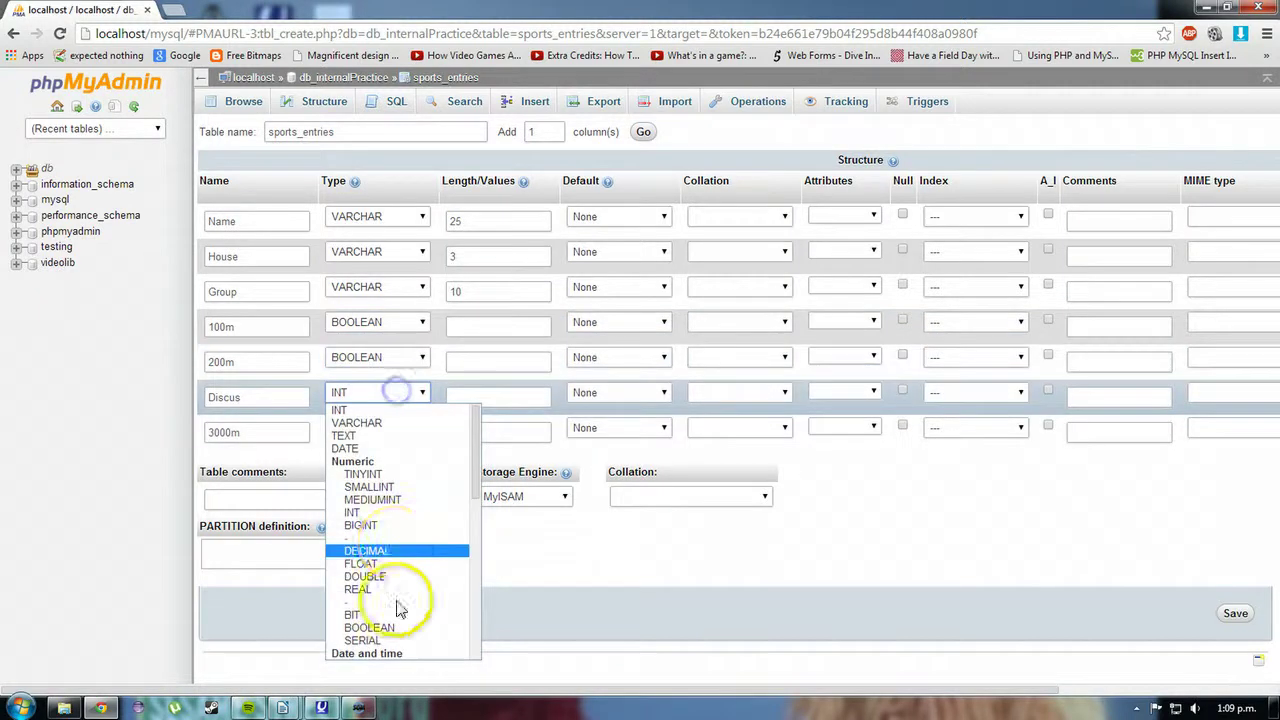
left_click(391, 628)
left_click(402, 430)
left_click(414, 663)
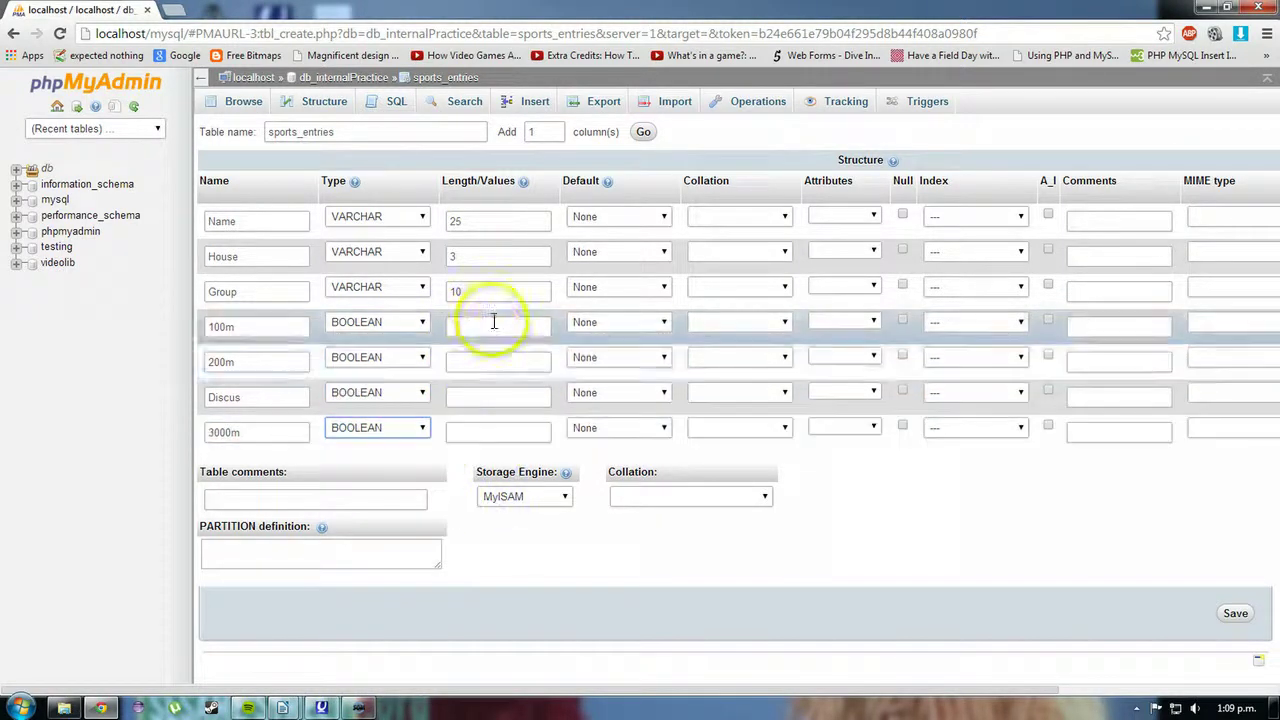
Step: Set the index of both the Name and House columns to PRIMARY
left_click(1018, 215)
left_click(1019, 246)
left_click(1019, 250)
left_click(1006, 277)
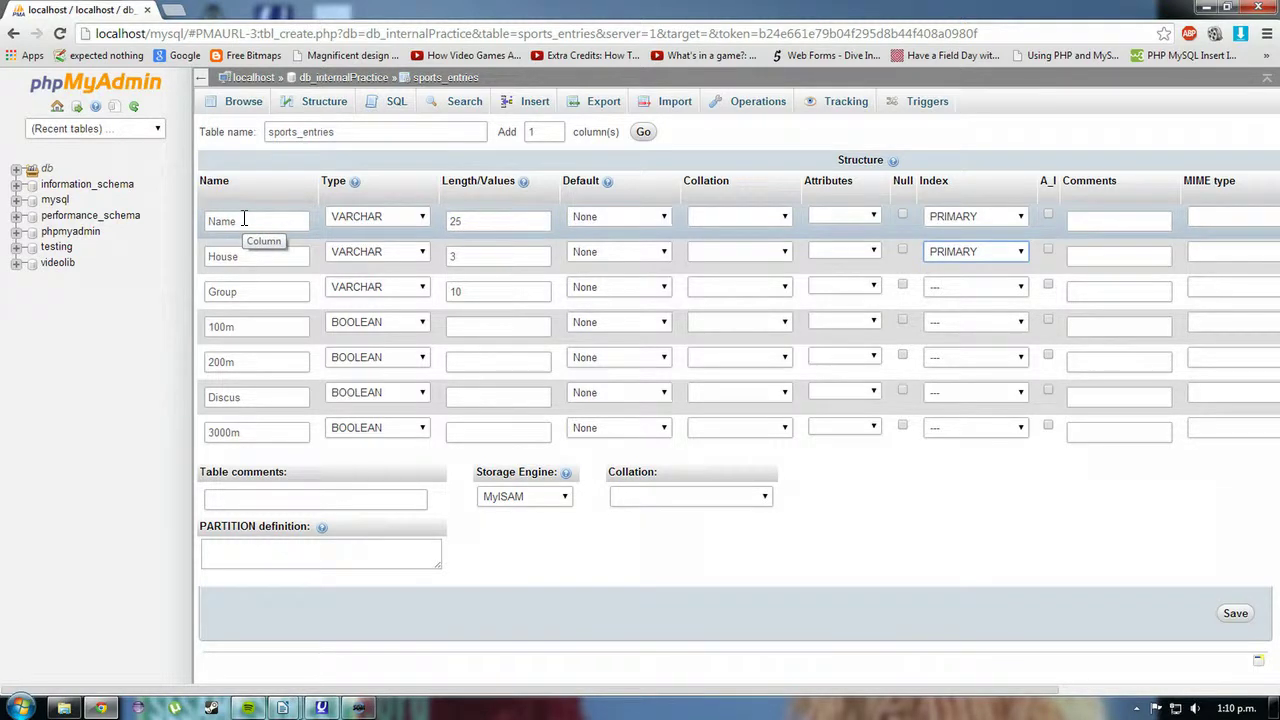
left_click(240, 257)
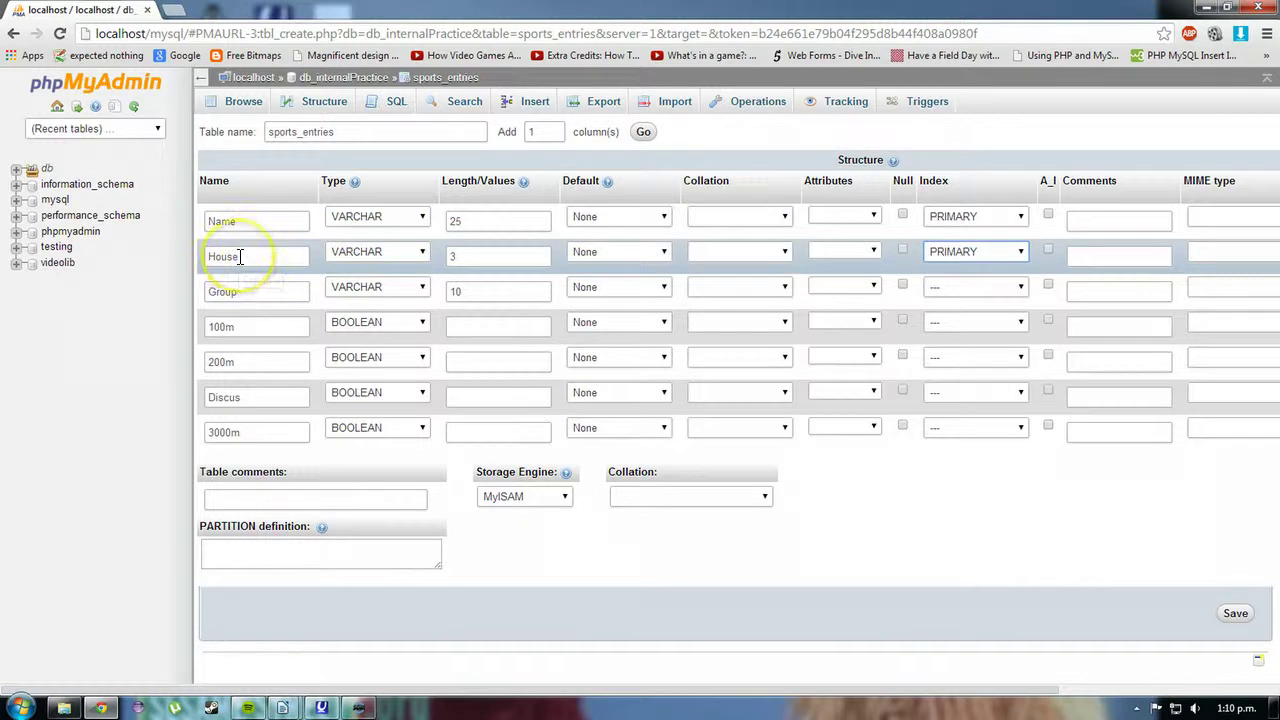
left_click(243, 289)
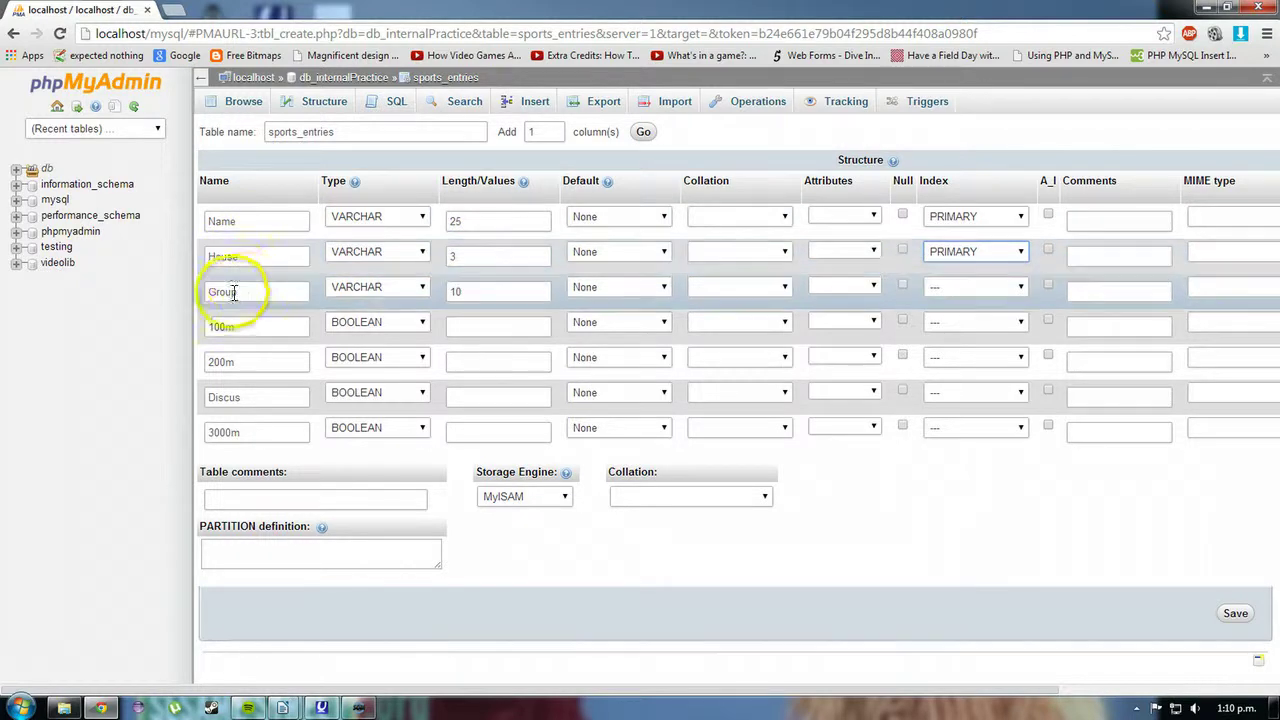
double_click(243, 290)
left_click(226, 292)
left_click(245, 291)
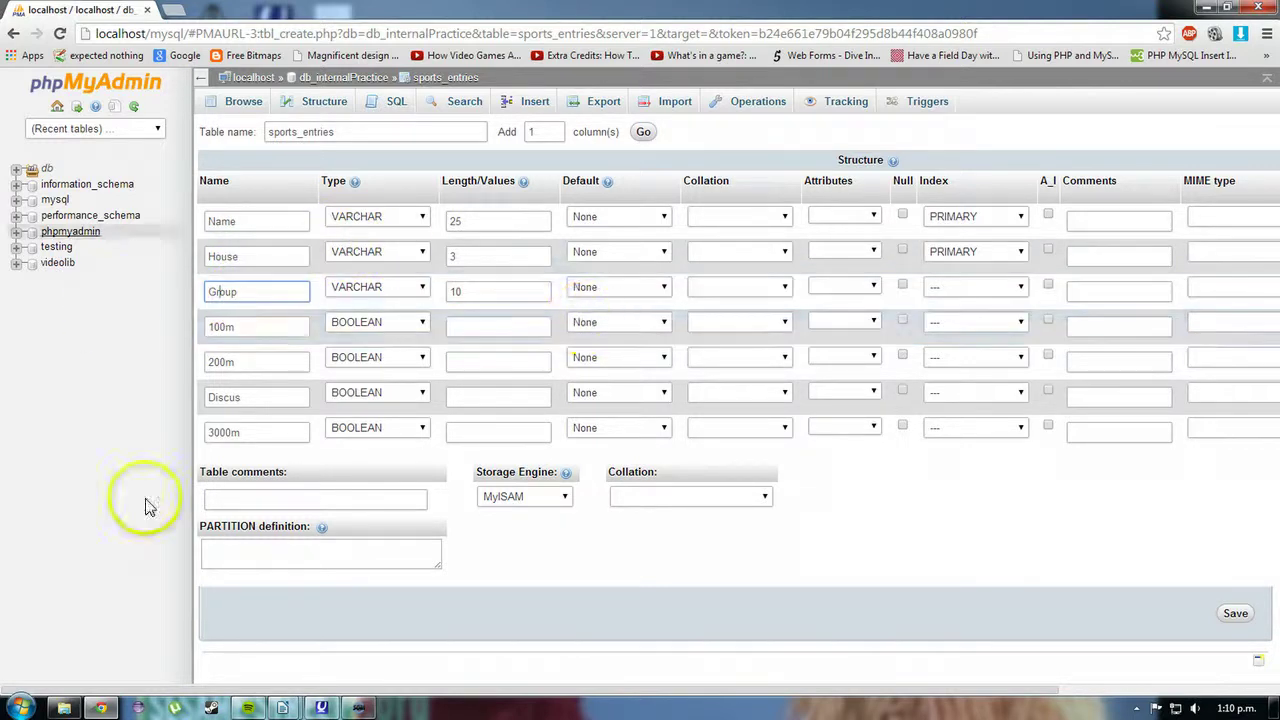
Step: Save the new sports_entries table and open its structure to review the columns
left_click(1234, 616)
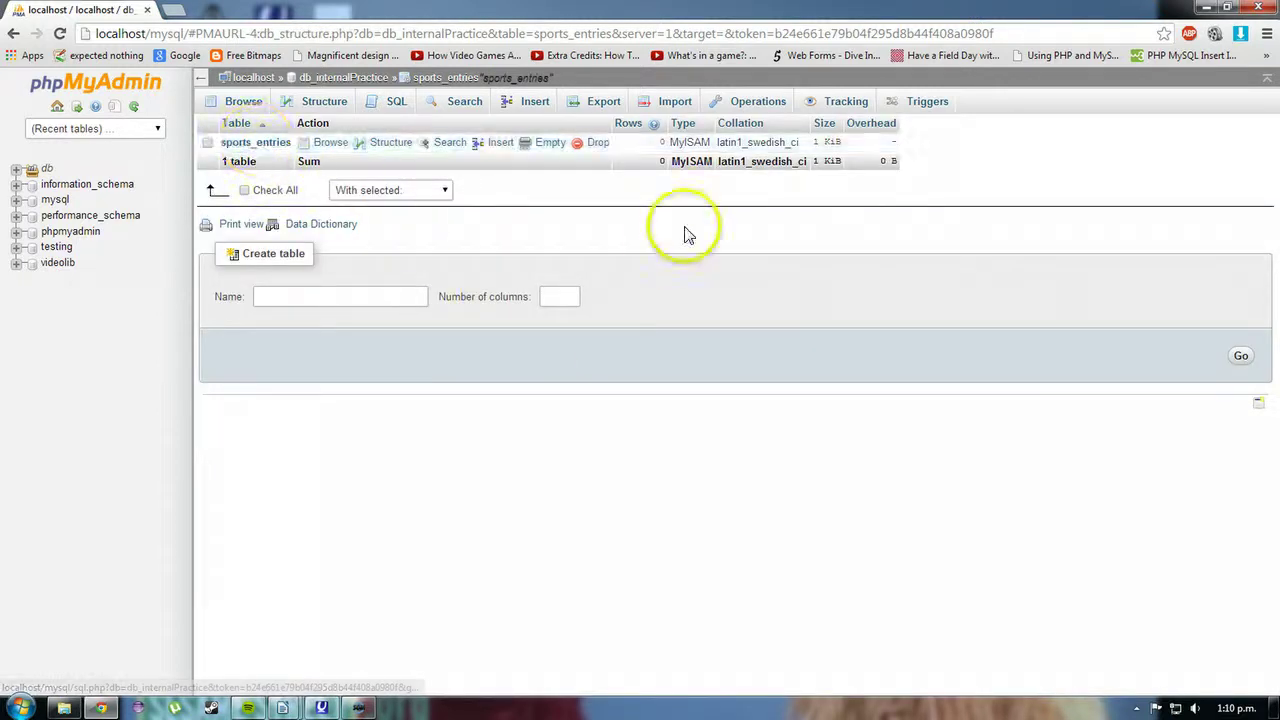
left_click(268, 143)
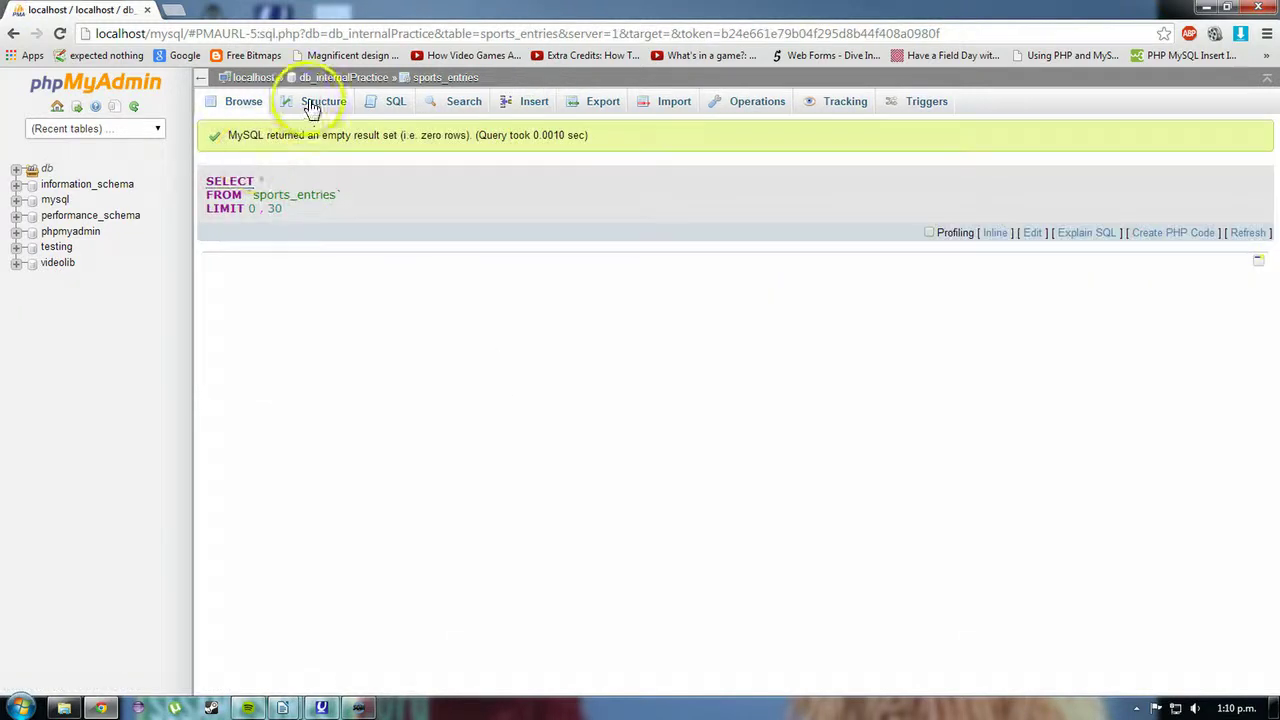
left_click(311, 105)
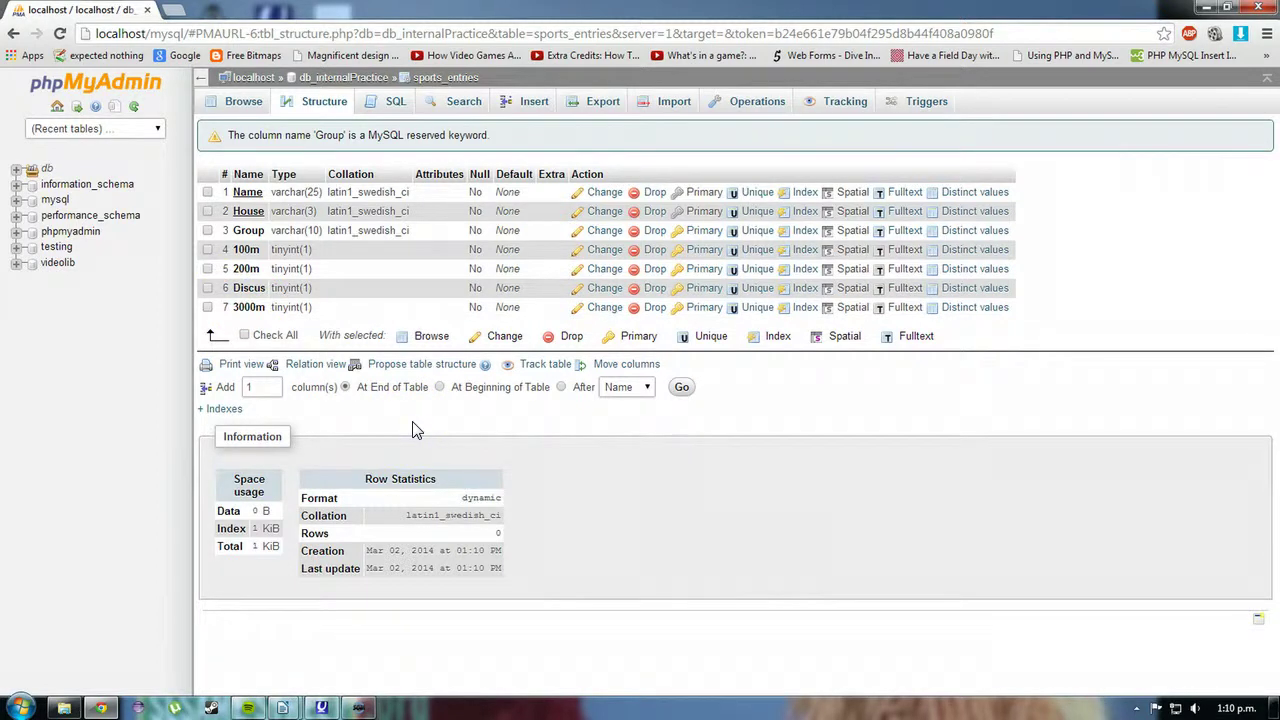
left_click(378, 430)
left_click(426, 438)
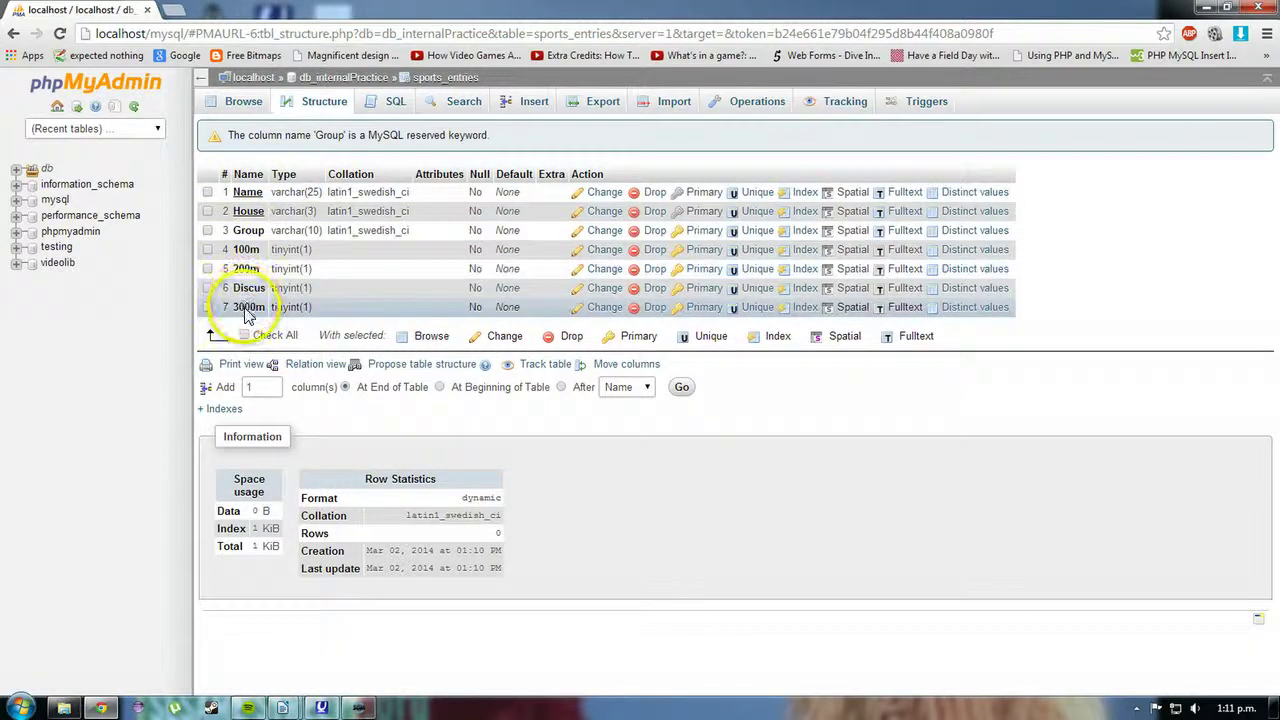
left_click(355, 700)
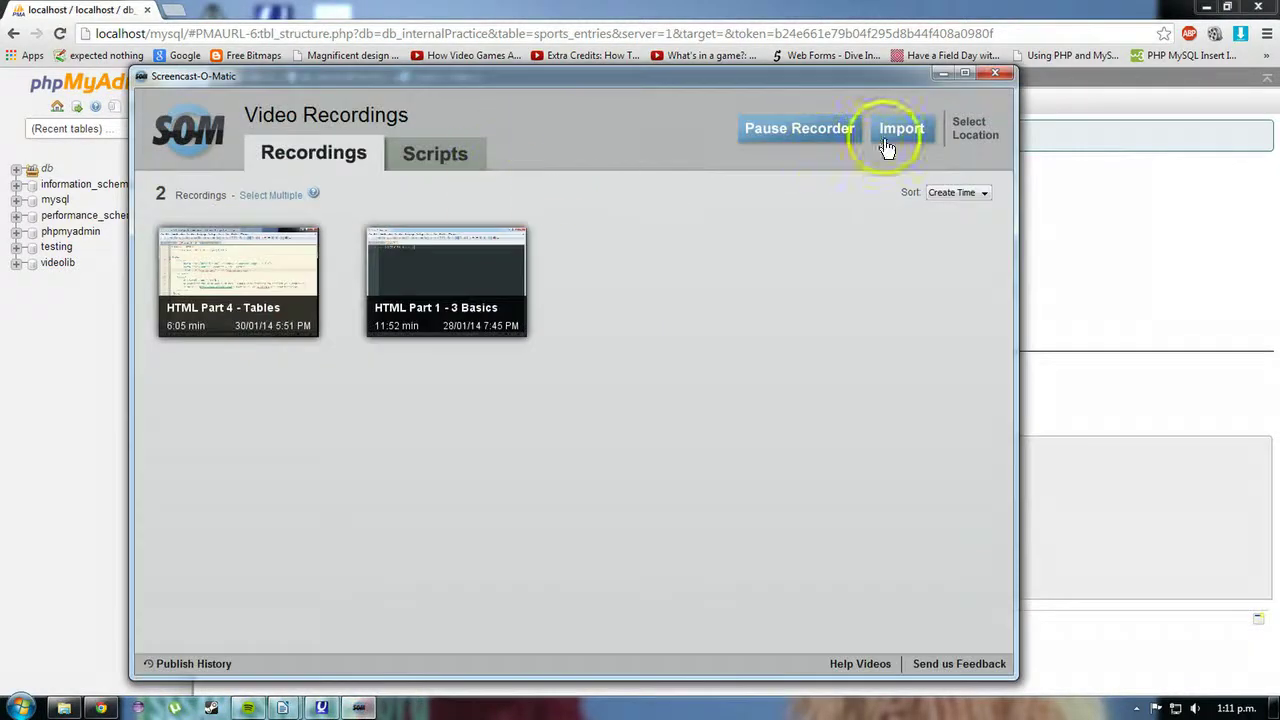